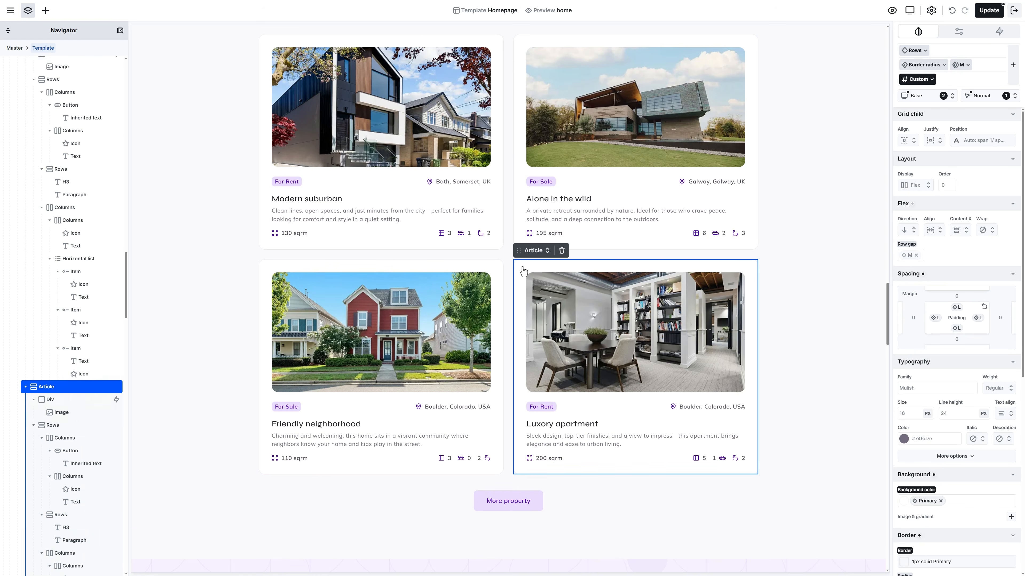
Duplicate the Luxury apartment article card in the property grid.
key(ctrl+d)
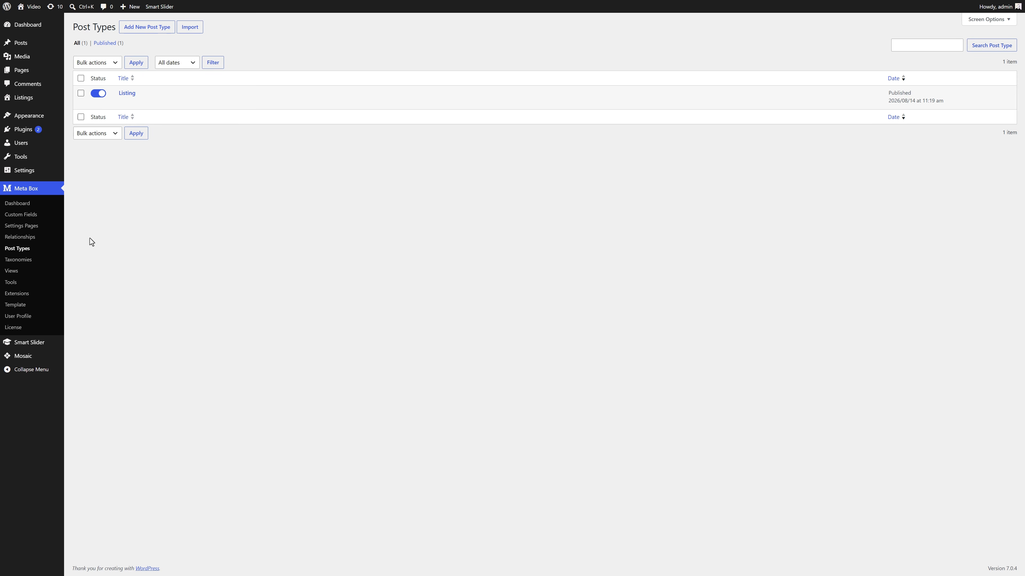
Open the Listing details field group among the Meta Box custom fields.
click(40, 215)
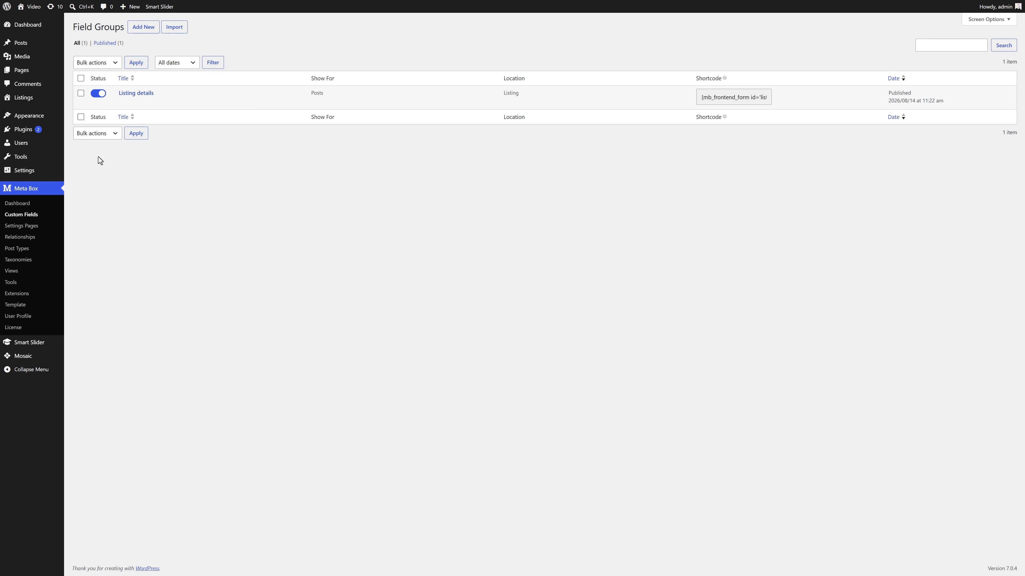
click(126, 93)
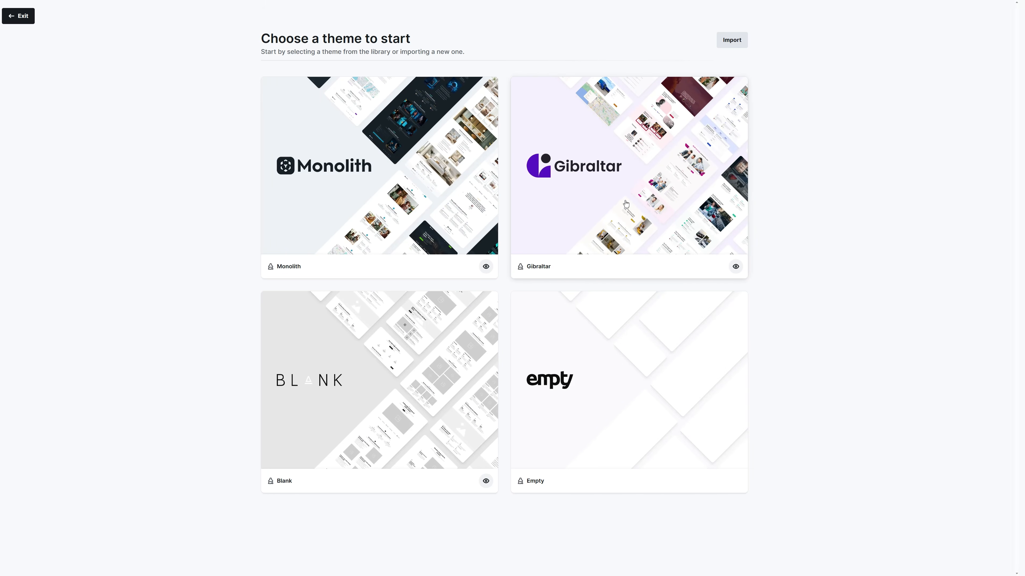
Choose the Gibraltar theme in Mosaic and browse its website templates as far as Real estate.
click(626, 204)
scroll(916, 226, down, 15)
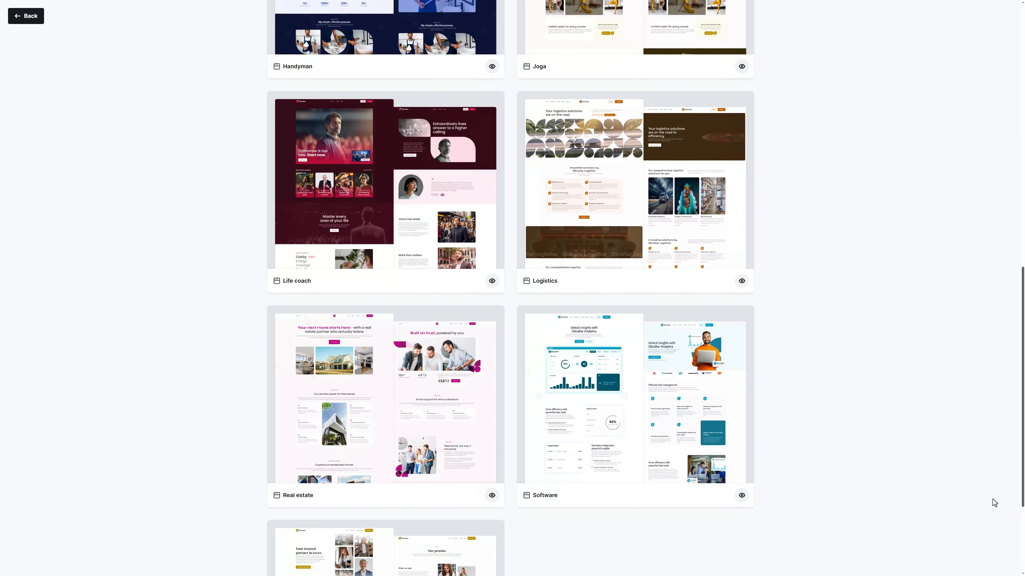
scroll(992, 520, down, 3)
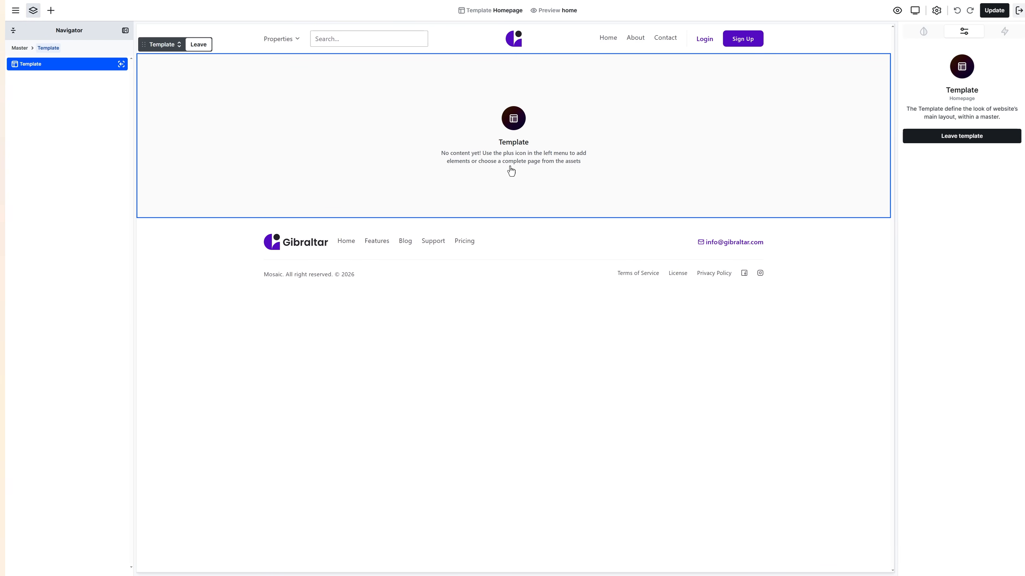
Insert the Homepage 10 page from the asset library into the empty Homepage template.
click(46, 11)
click(23, 92)
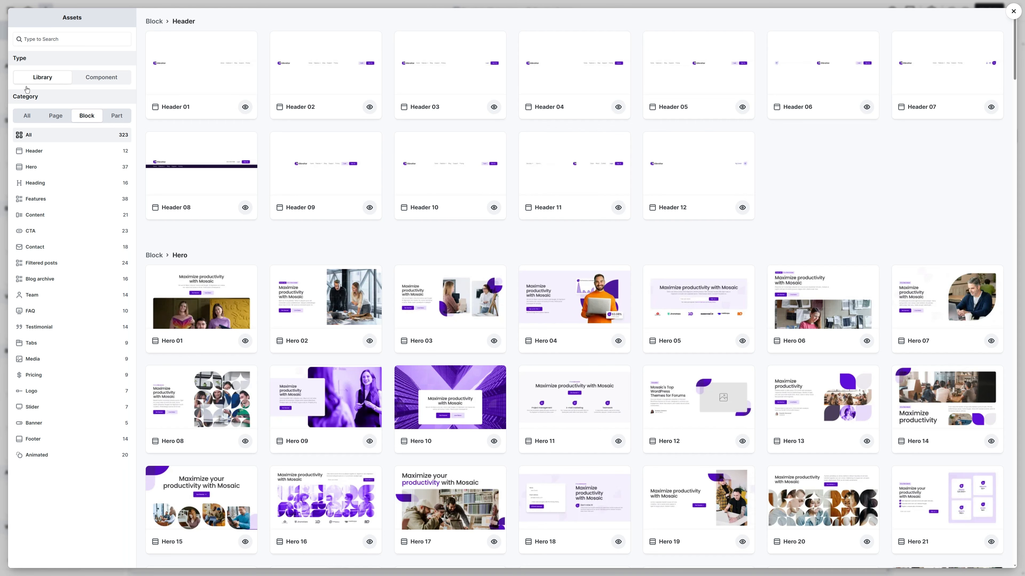
click(55, 115)
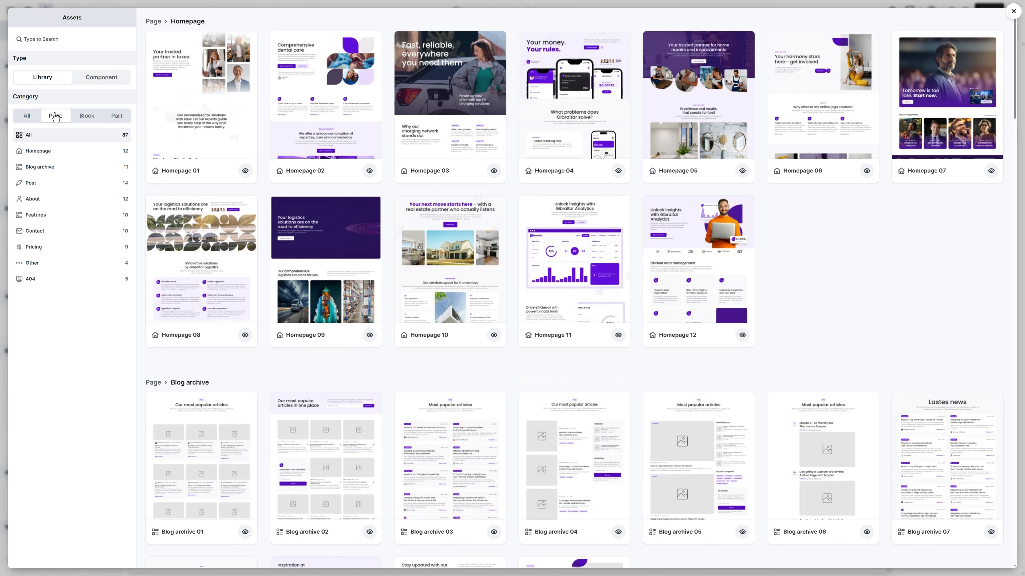
click(448, 285)
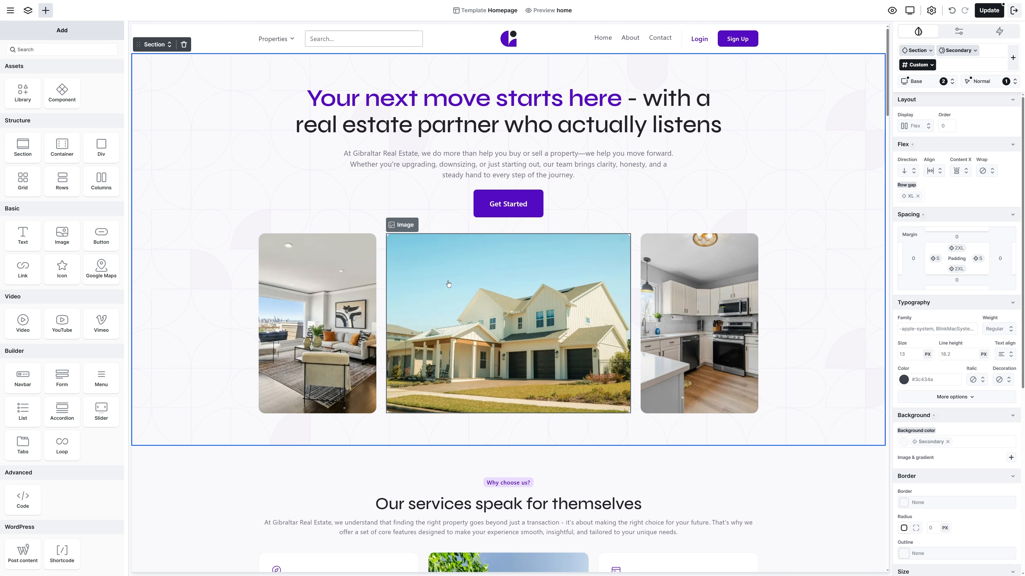
Copy the Modern suburban article card and delete the container holding the four property cards.
drag(887, 109, 888, 244)
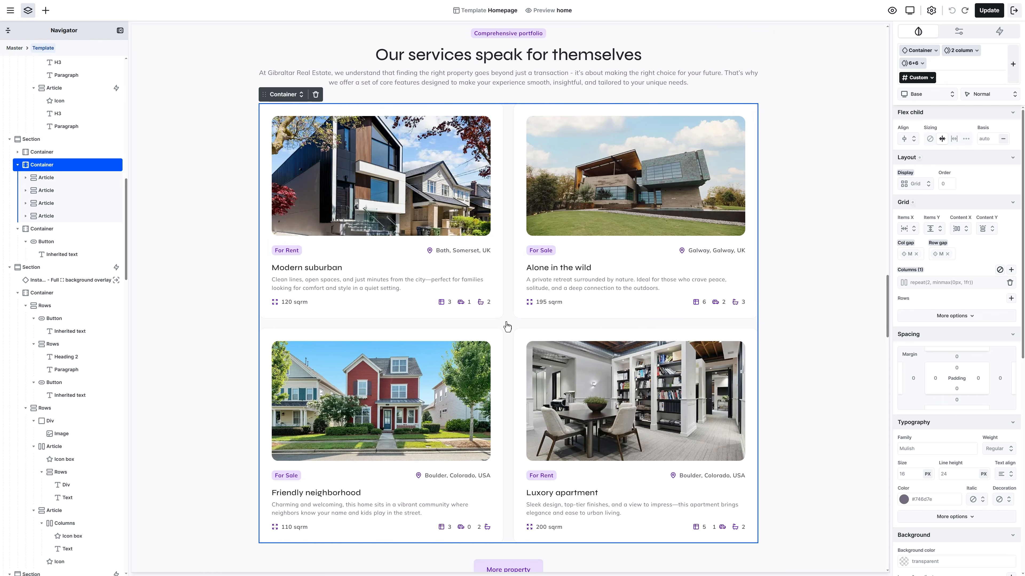
click(493, 319)
right_click(493, 319)
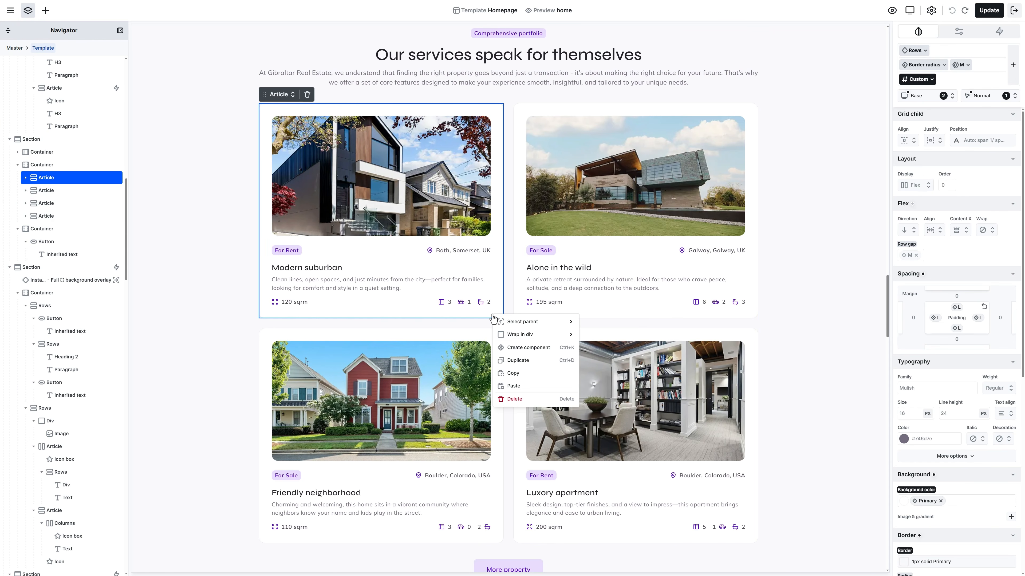
click(520, 374)
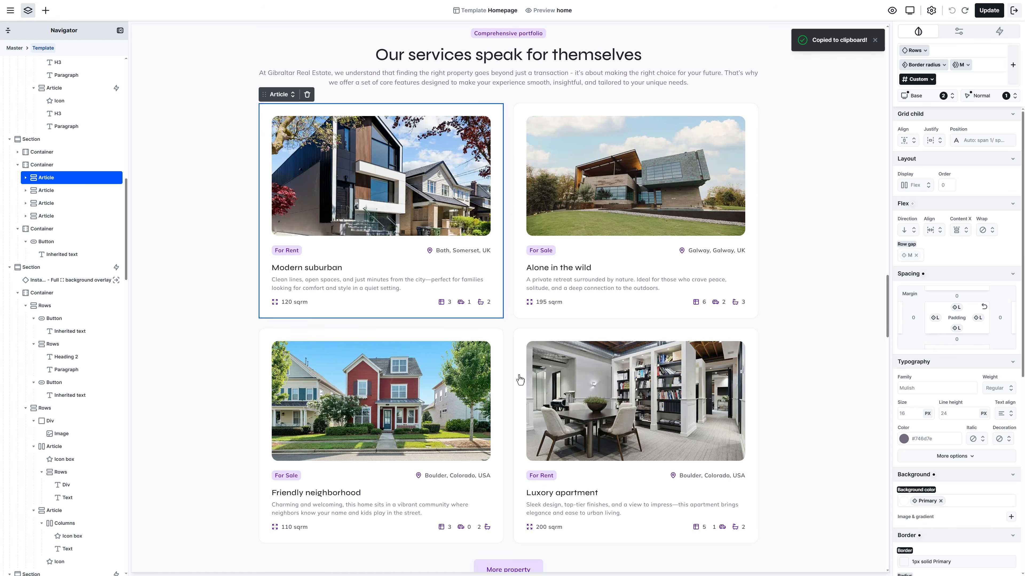
click(506, 330)
key(Delete)
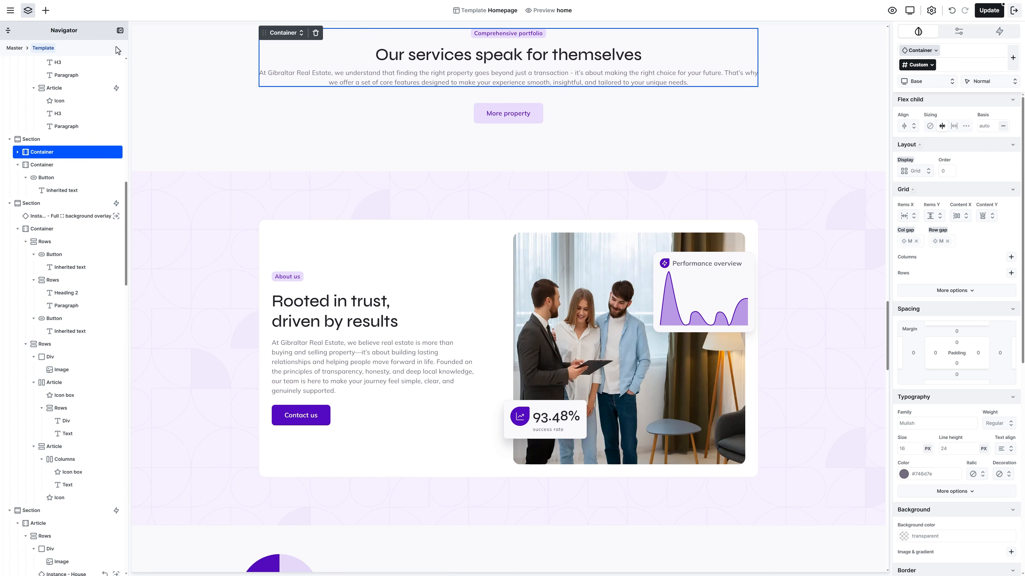
Add a container between the portfolio heading and the More property button, and insert a Filtered listings loop in it.
click(46, 10)
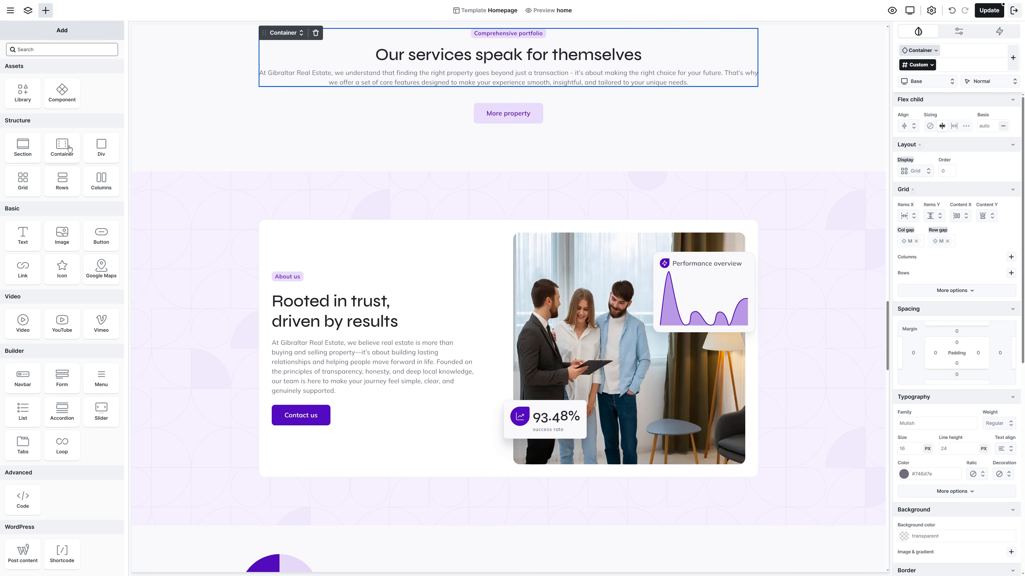
drag(70, 148, 460, 104)
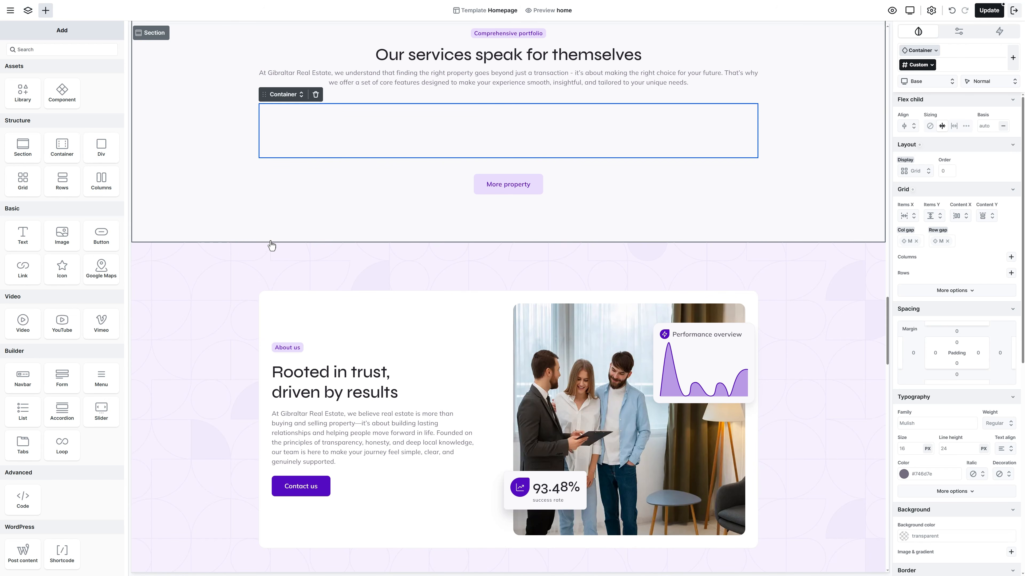
click(62, 446)
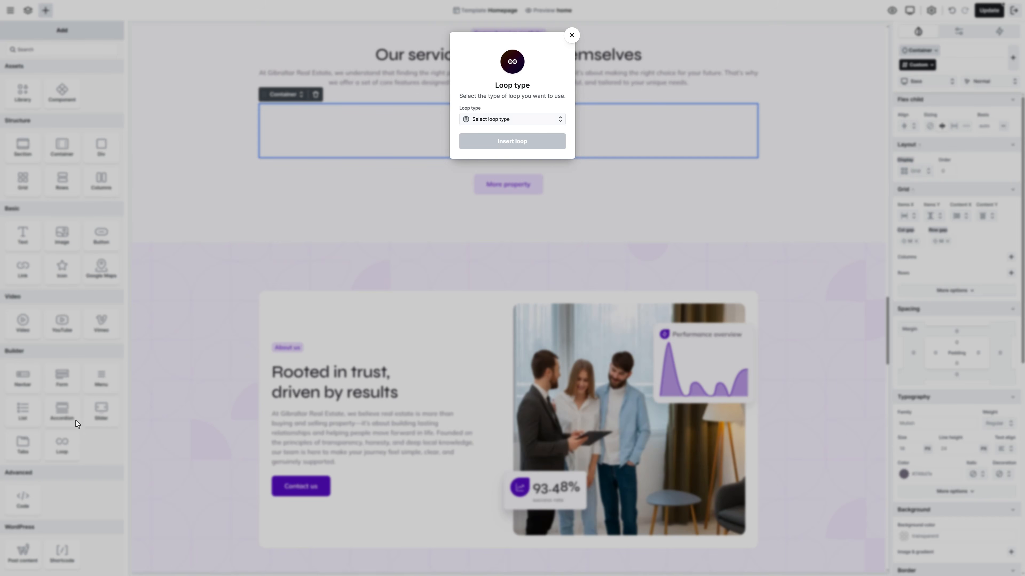
click(504, 120)
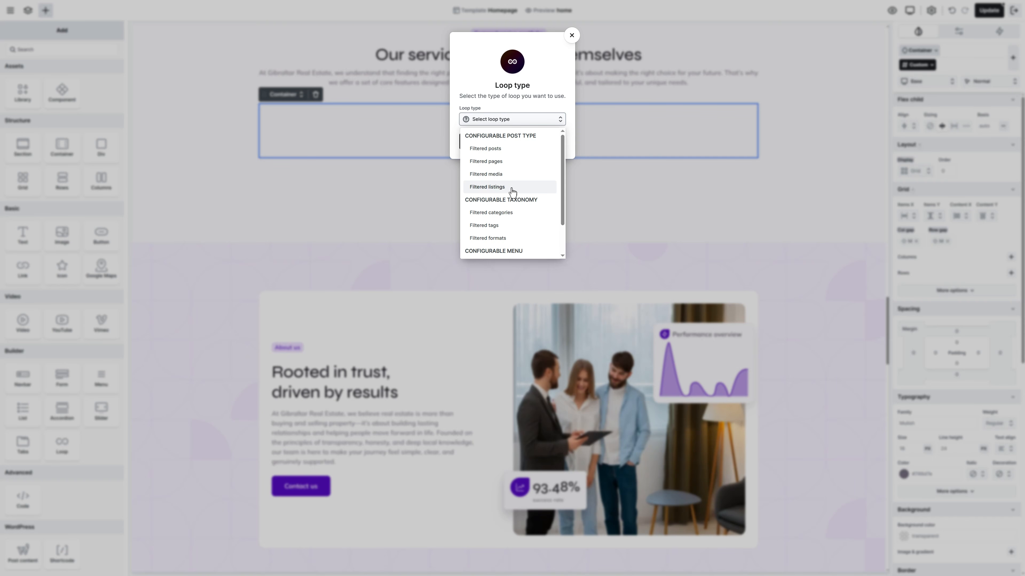
click(487, 187)
click(511, 147)
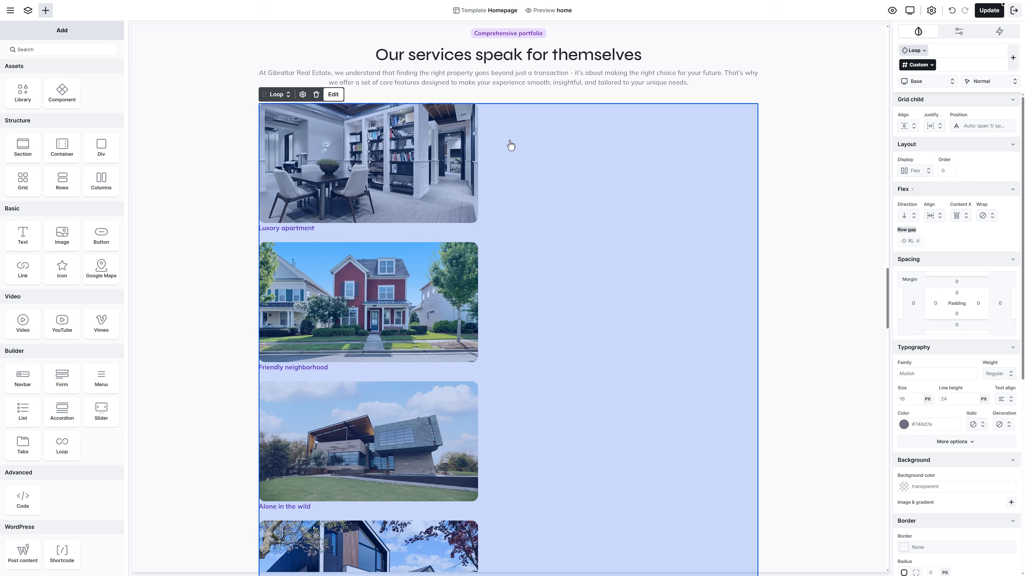
Open the loop for editing and set its maximum items to 4.
click(334, 95)
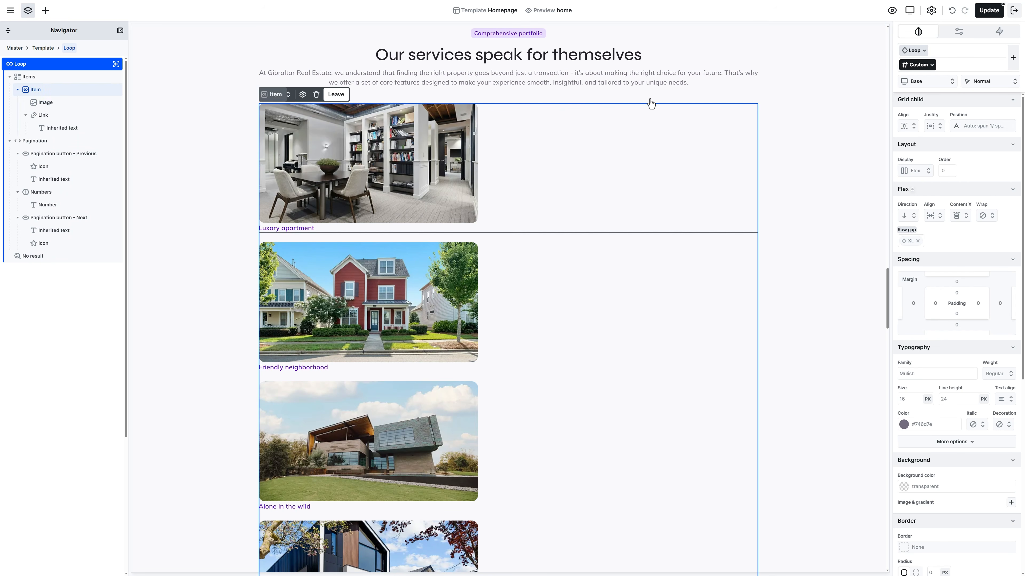
click(957, 36)
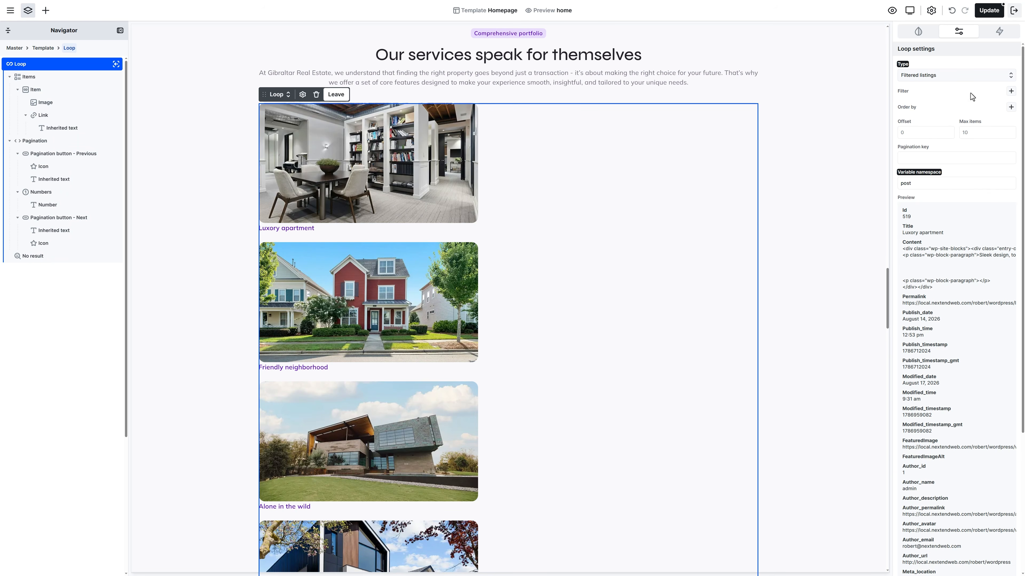
double_click(983, 132)
text(2)
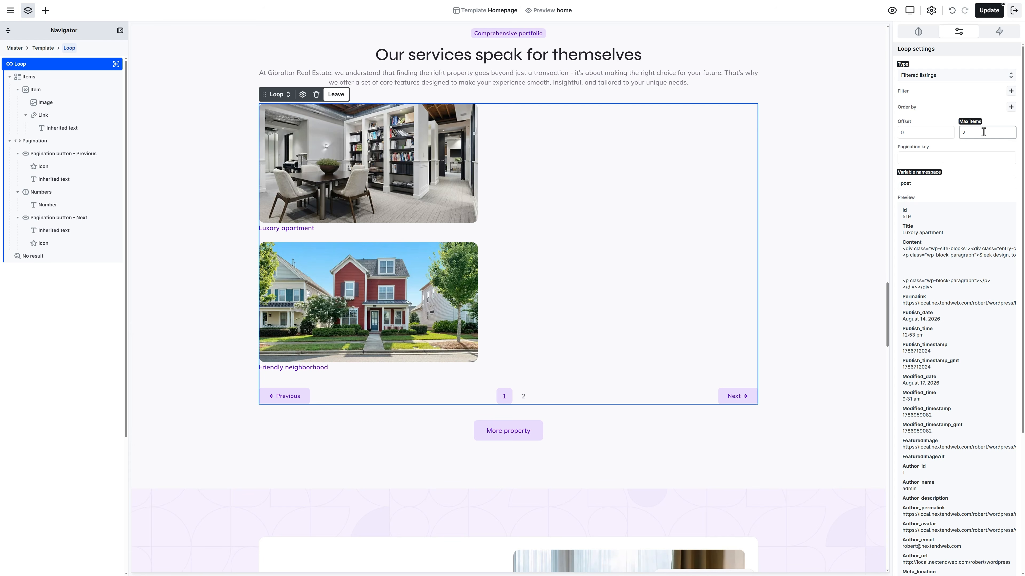
key(BackSpace)
text(4)
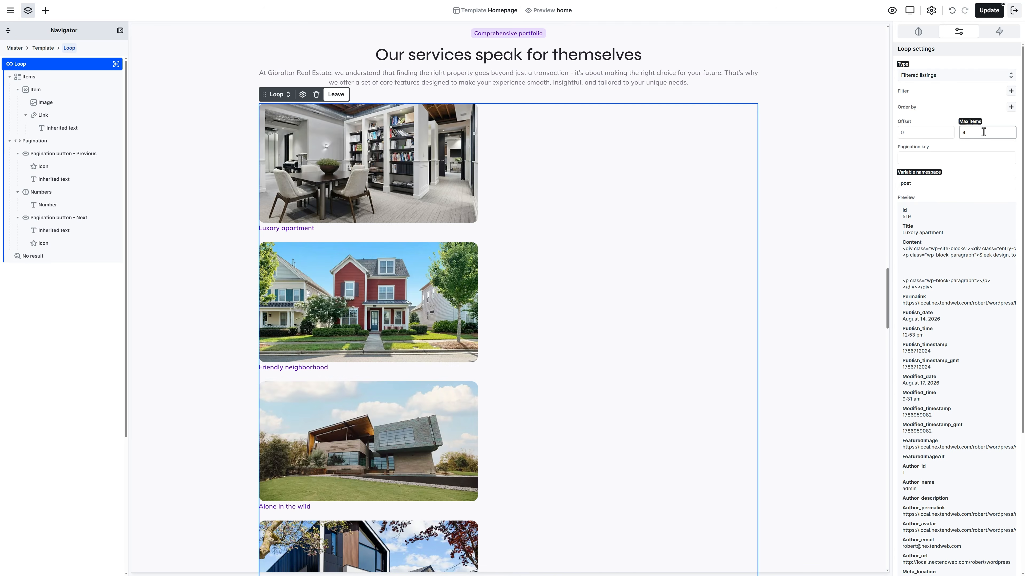
Order the loop by the post variable Published date GMT.
click(1011, 107)
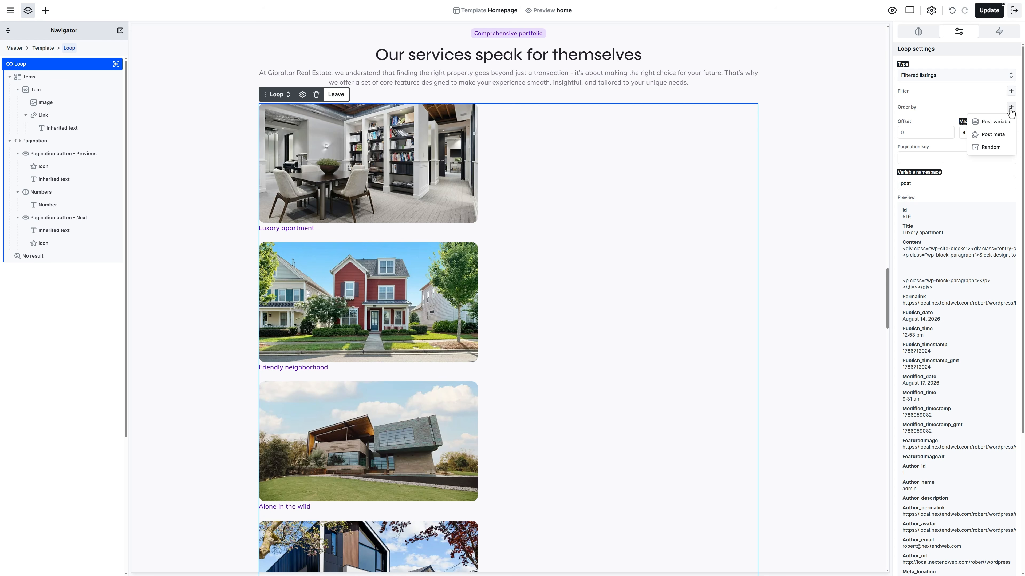
click(994, 123)
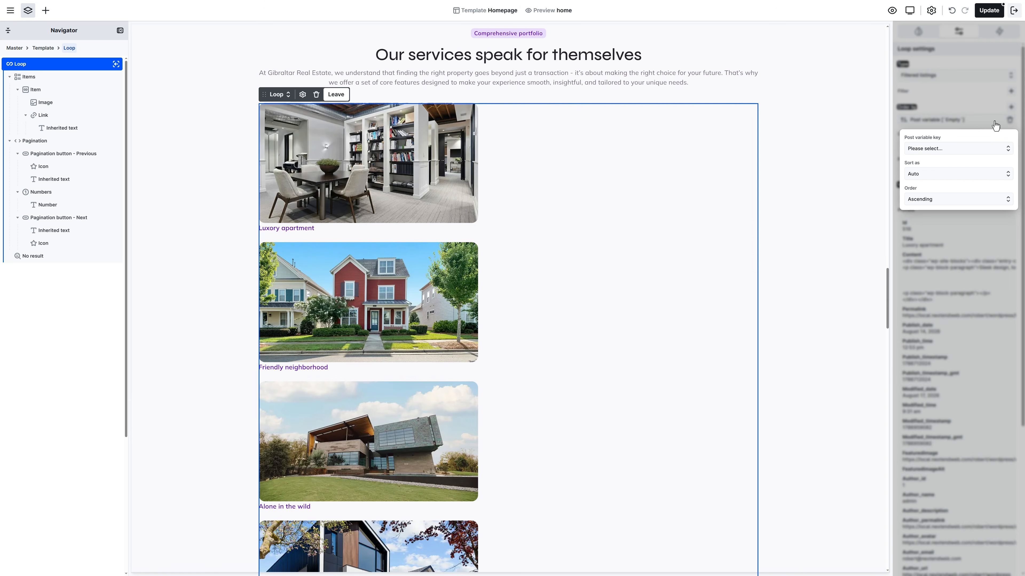
click(966, 150)
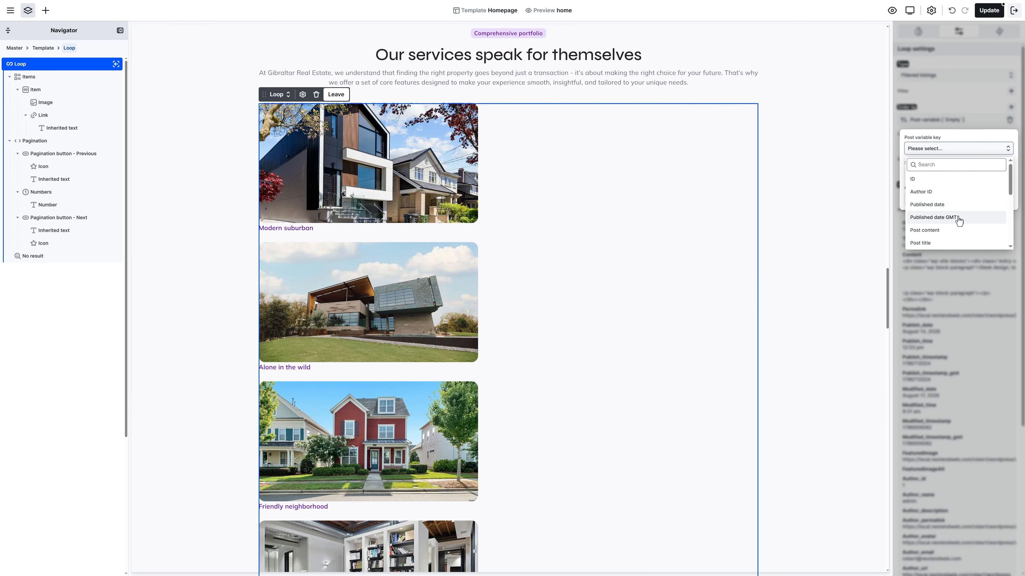
click(933, 217)
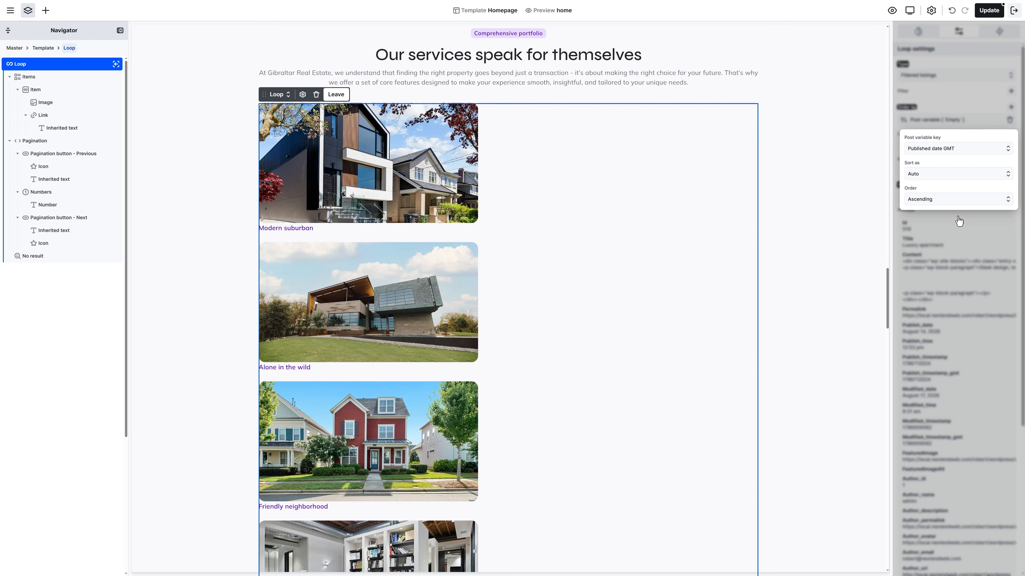
click(958, 221)
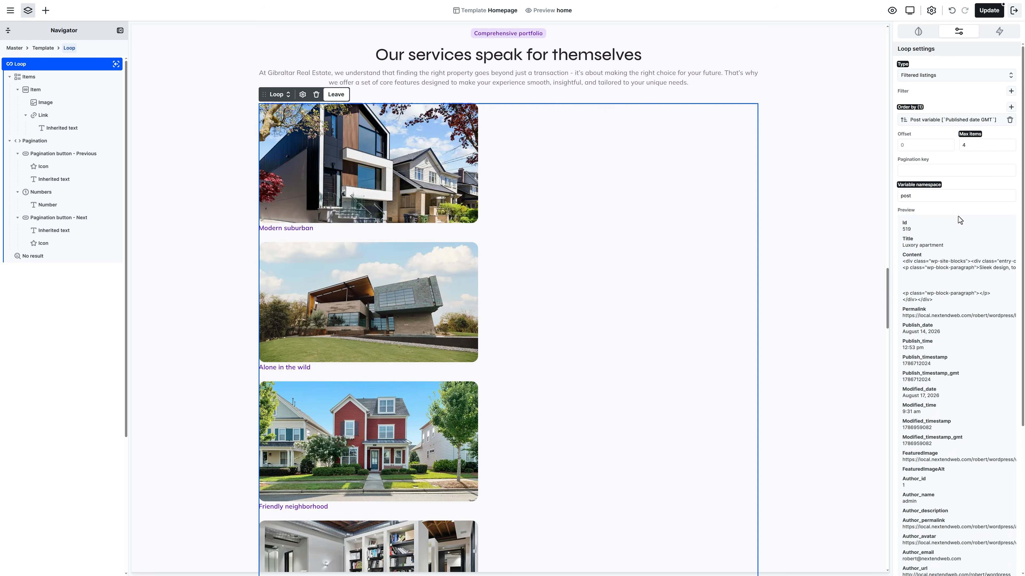
Delete the loop's pagination and replace the item's default link and image with the copied article card.
right_click(98, 141)
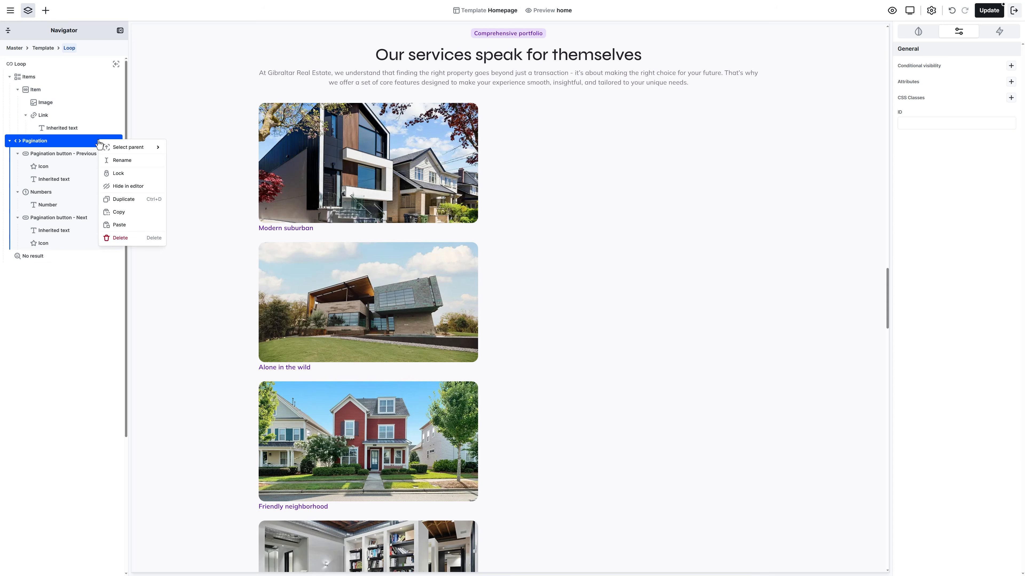
click(122, 239)
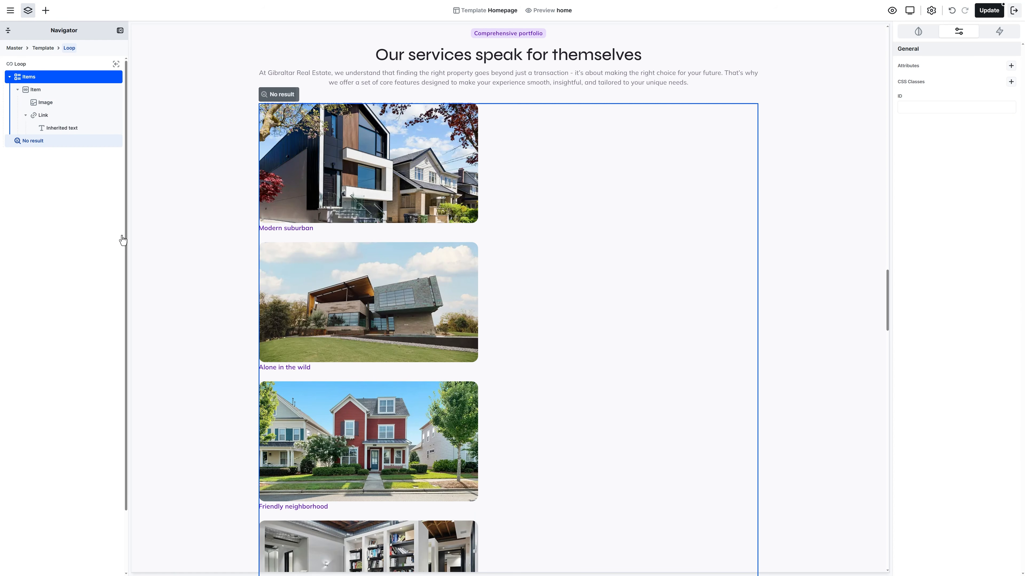
click(69, 115)
key(Delete)
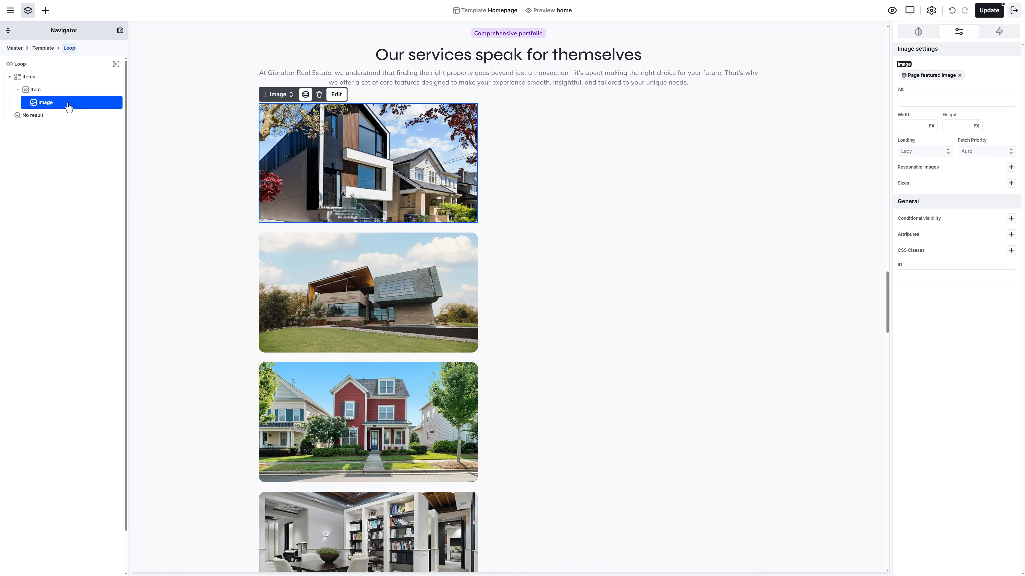
key(Delete)
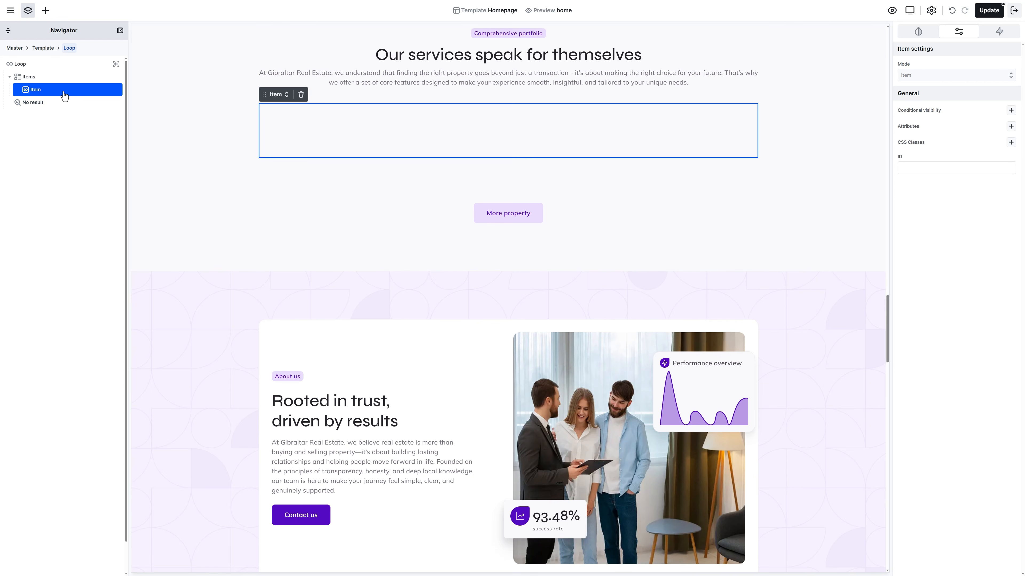
right_click(64, 96)
click(93, 170)
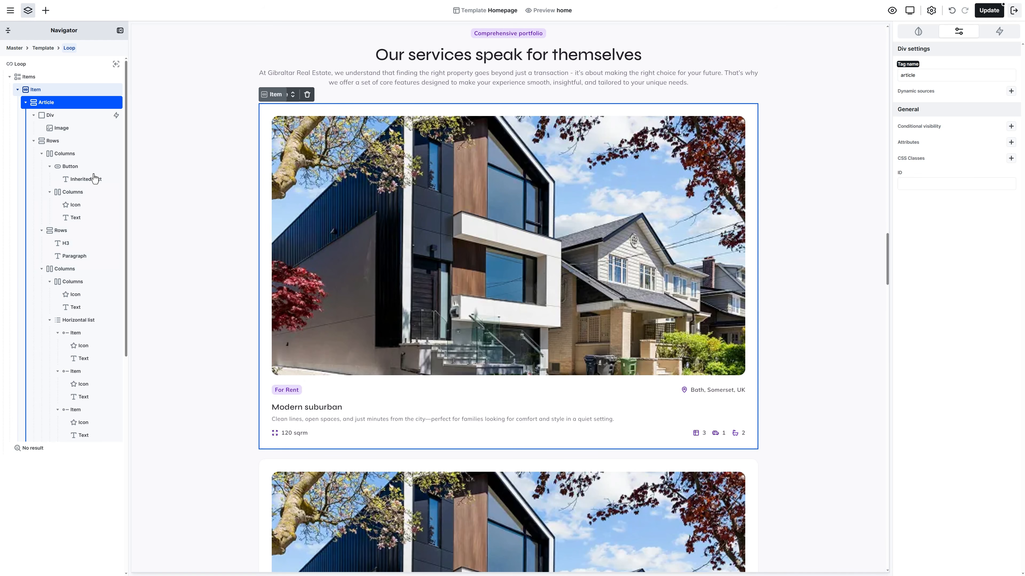
Change the display of the loop's Items element to Grid.
click(68, 78)
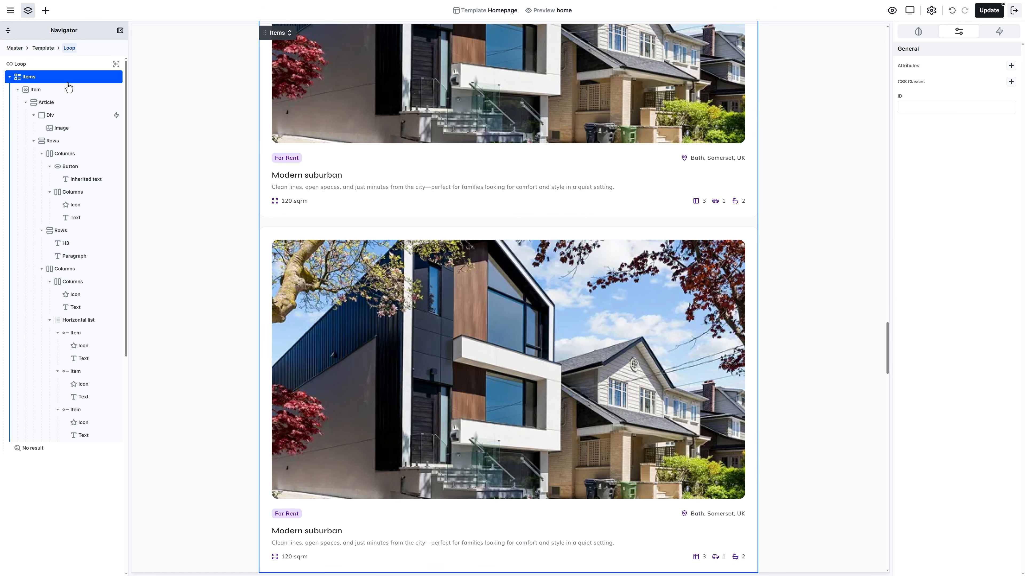
click(917, 32)
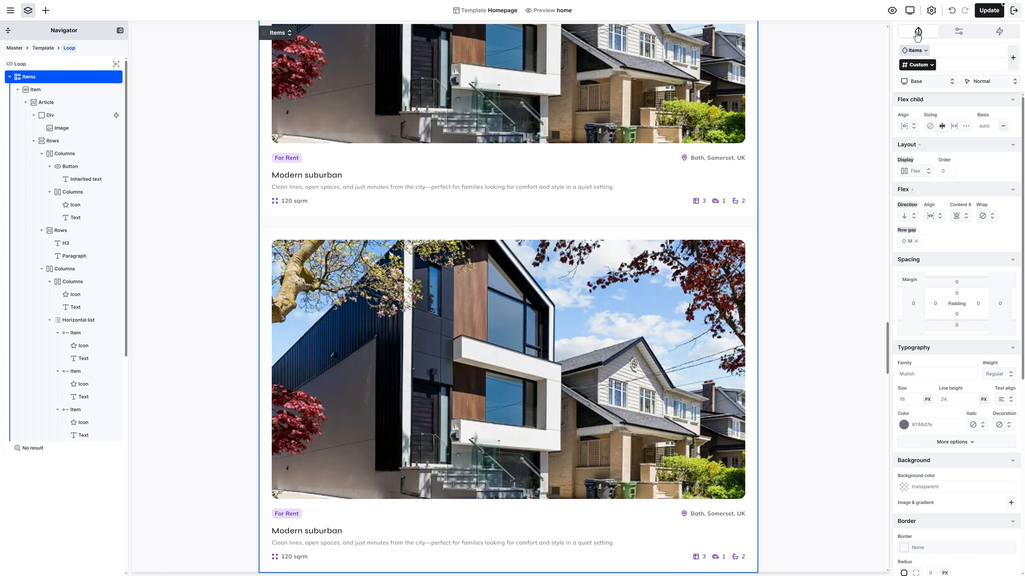
click(915, 172)
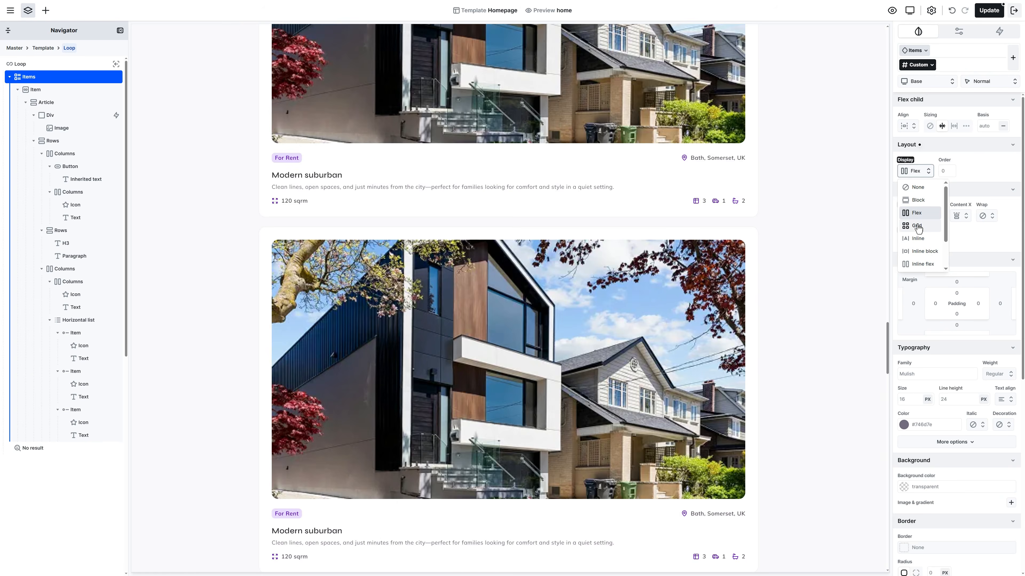
click(917, 226)
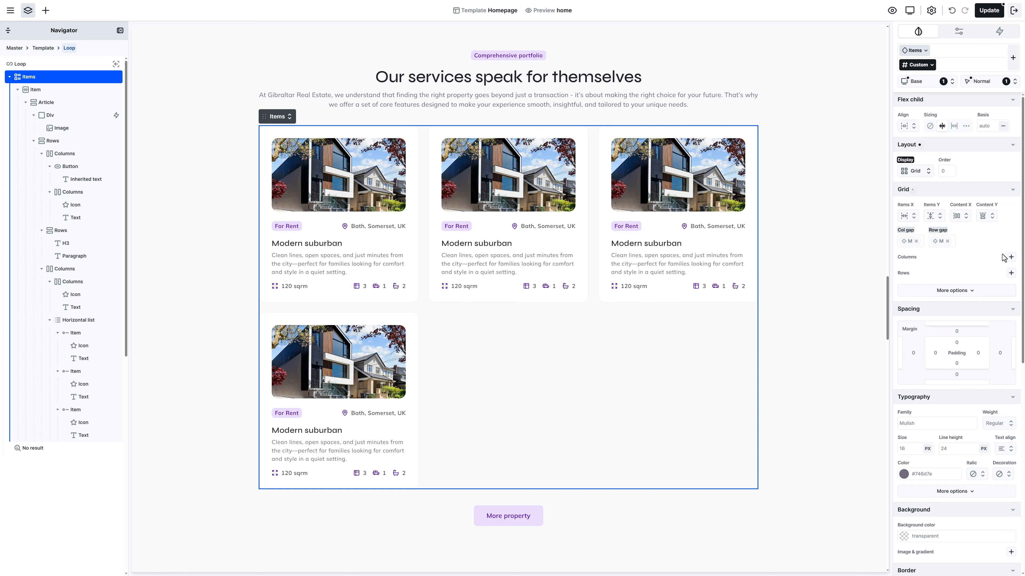
Add two 1fr columns to the grid of the loop's Items element.
click(1011, 257)
click(1009, 258)
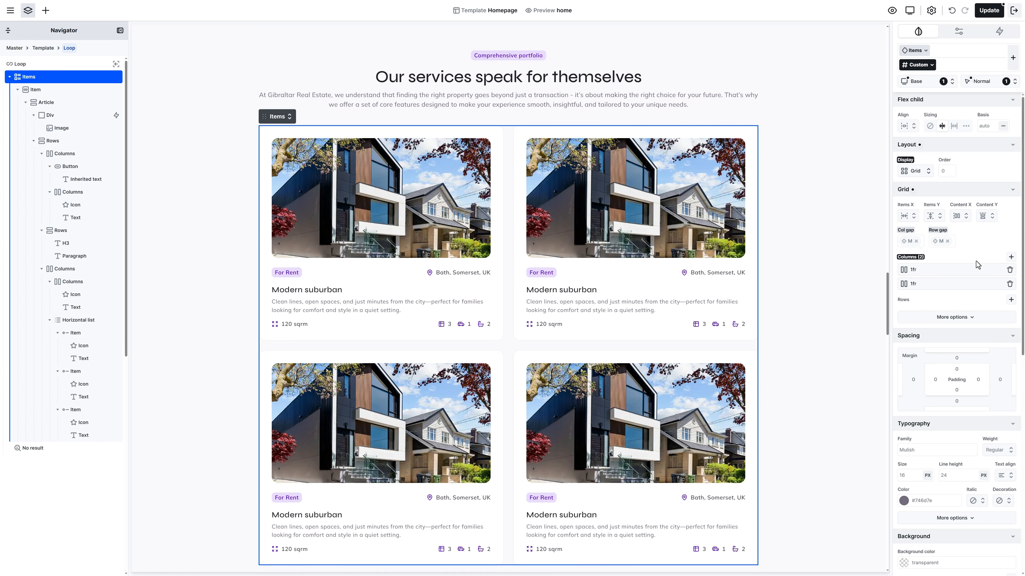
Link the property card's image to the listing's Featured image as dynamic data.
click(393, 212)
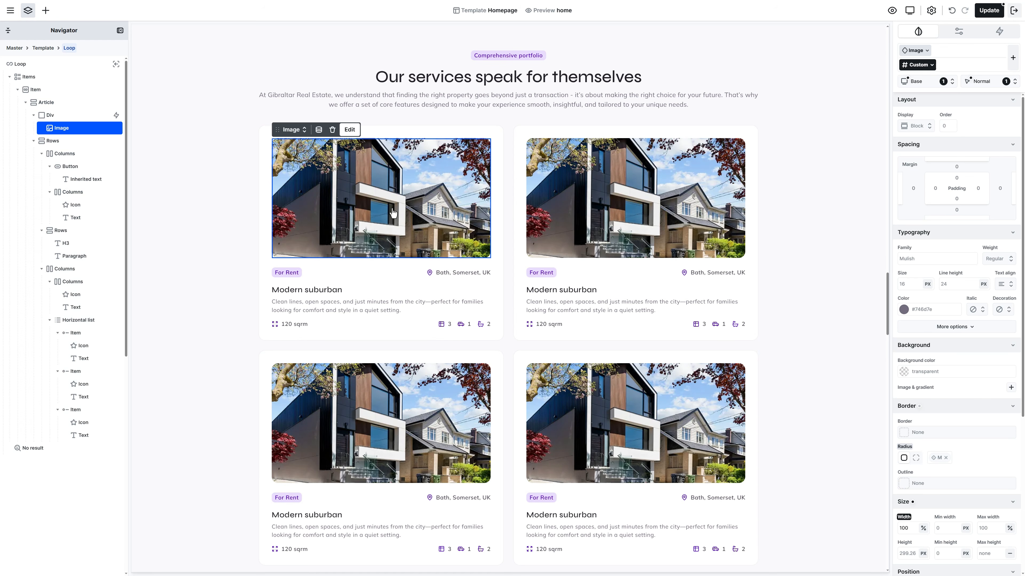
click(318, 132)
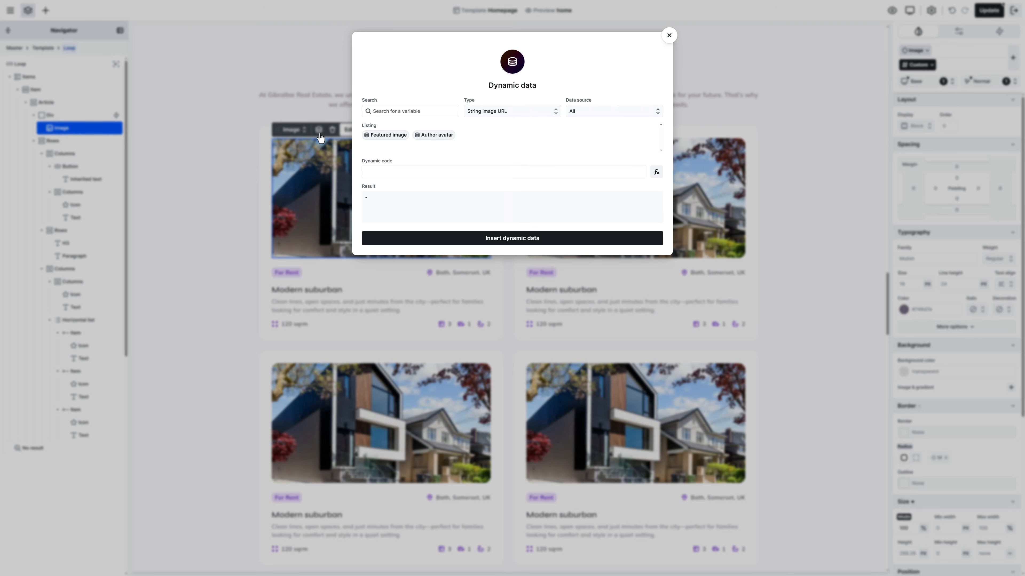
mouse_move(386, 138)
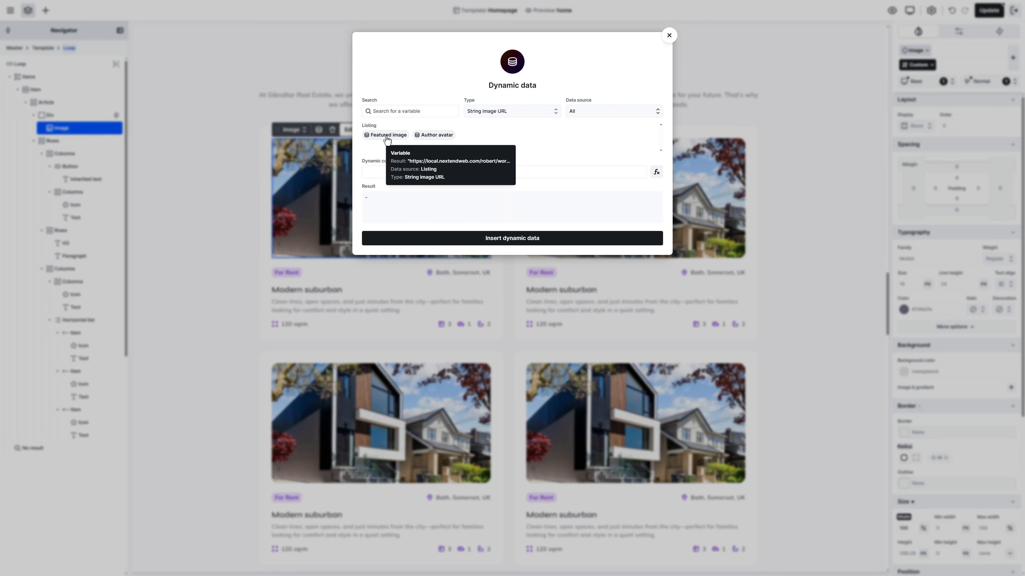
click(386, 138)
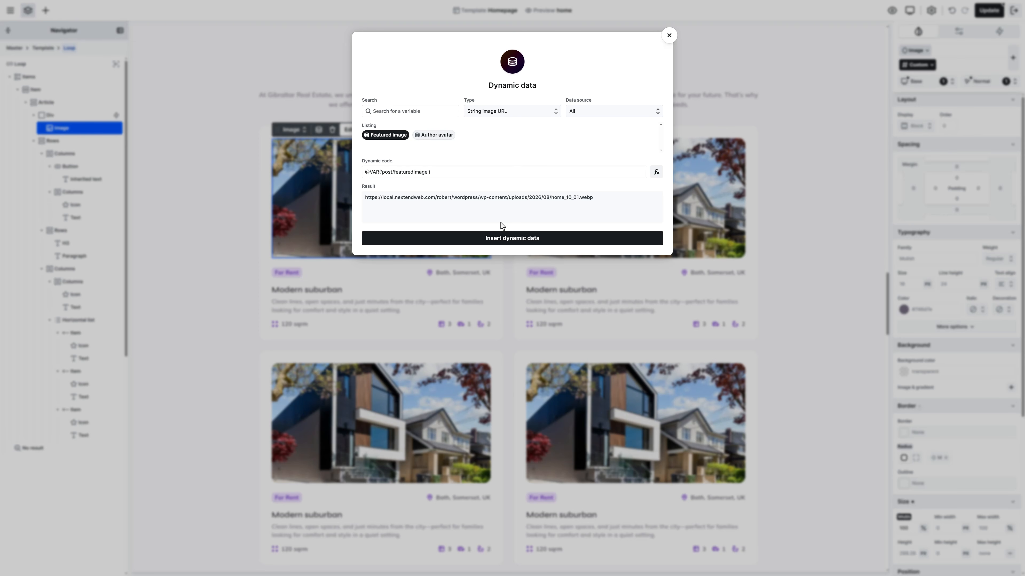
click(507, 238)
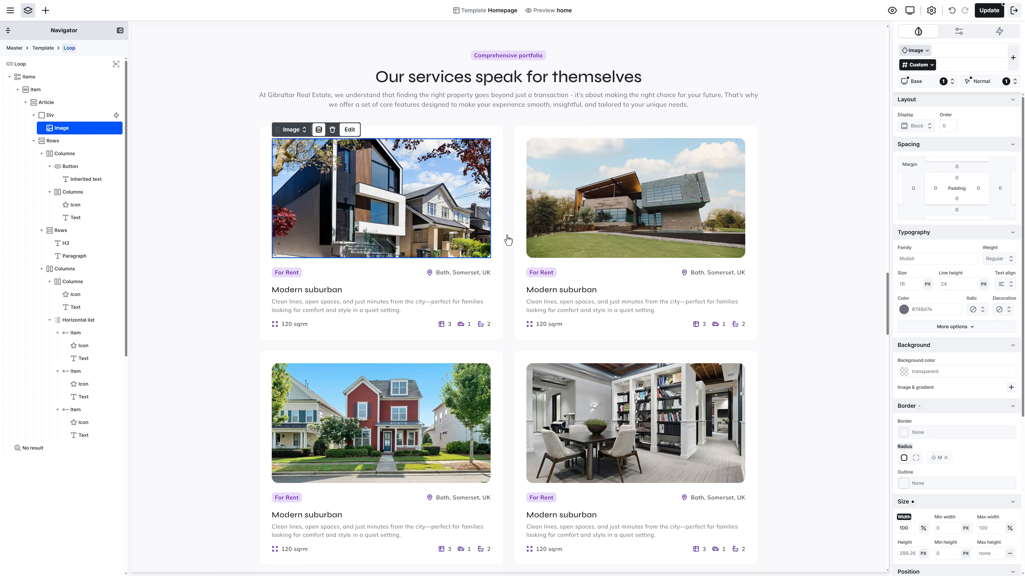
Replace the card's location text with the dynamic variable Meta Box / Location.
click(464, 273)
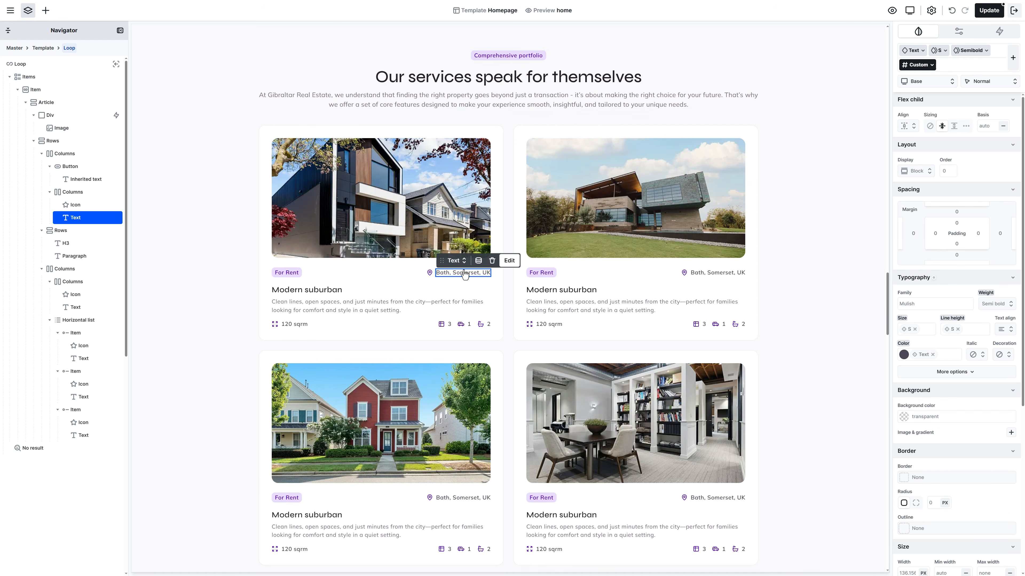
click(478, 260)
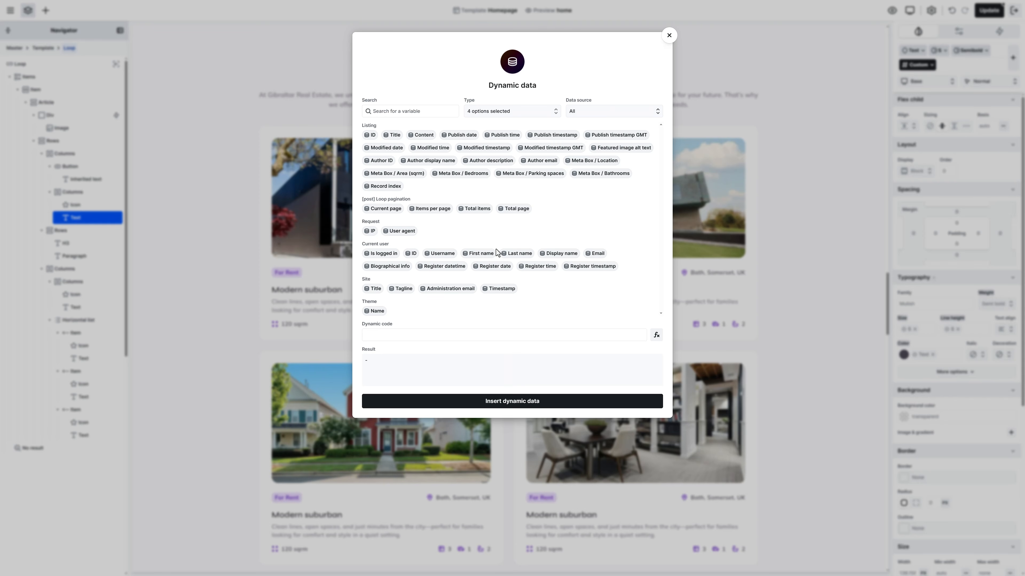
click(593, 161)
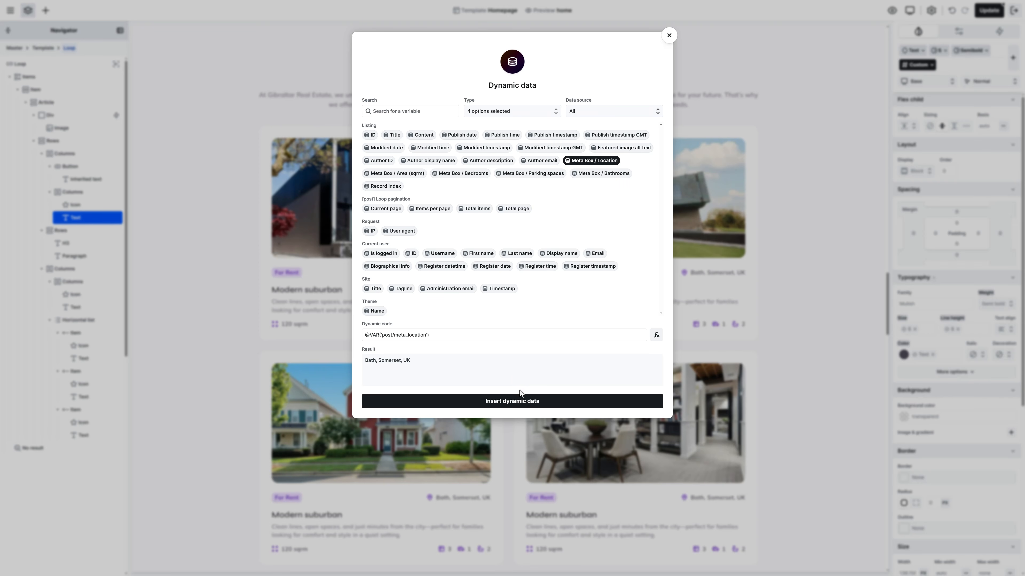
click(519, 399)
Replace the card's H3 heading with the listing's dynamic Title variable.
click(340, 290)
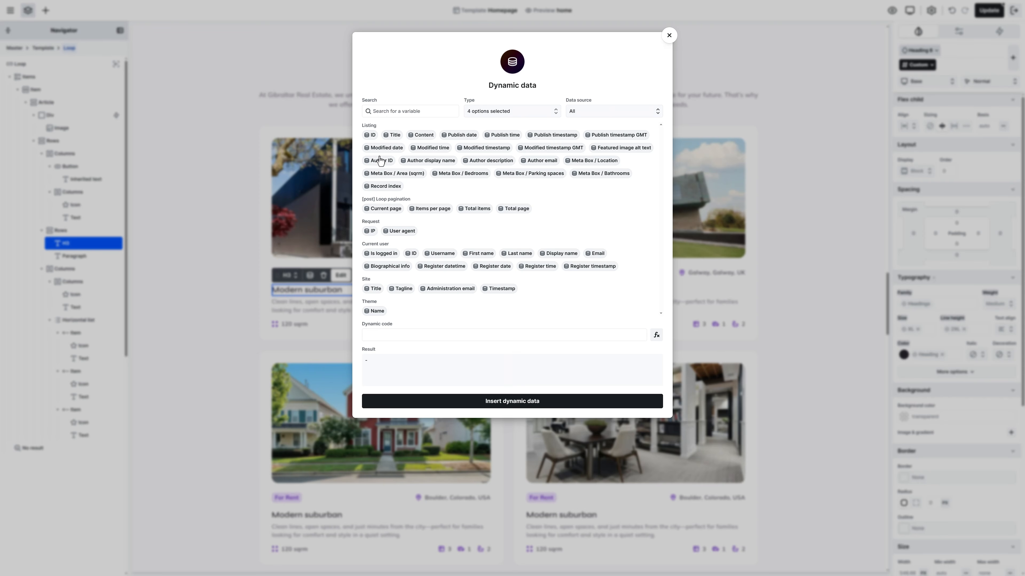
click(390, 136)
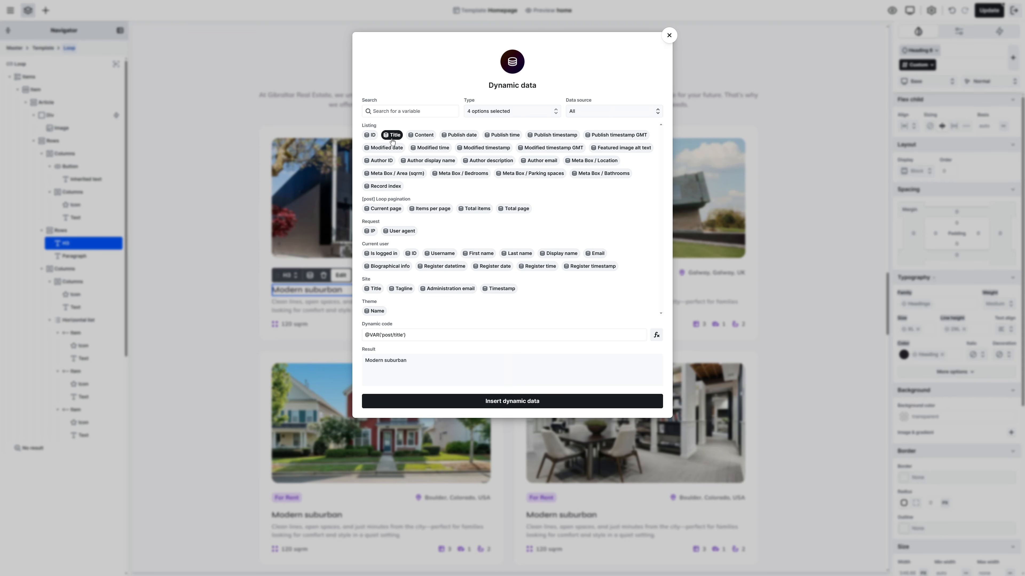
click(492, 403)
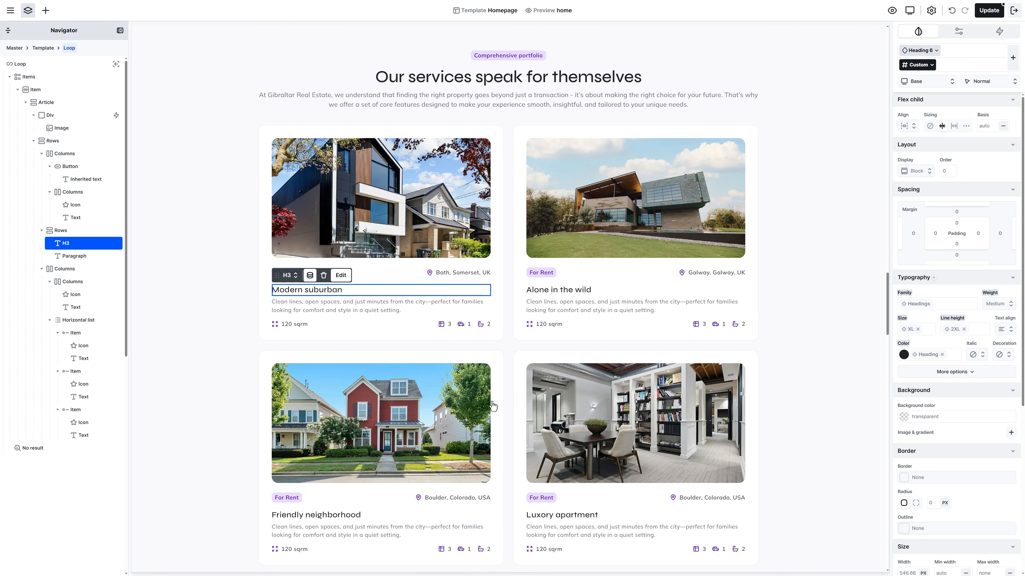
Replace the card's description paragraph with the listing's dynamic Content, wrapped in the REMOVE_HTML function.
click(365, 311)
click(333, 294)
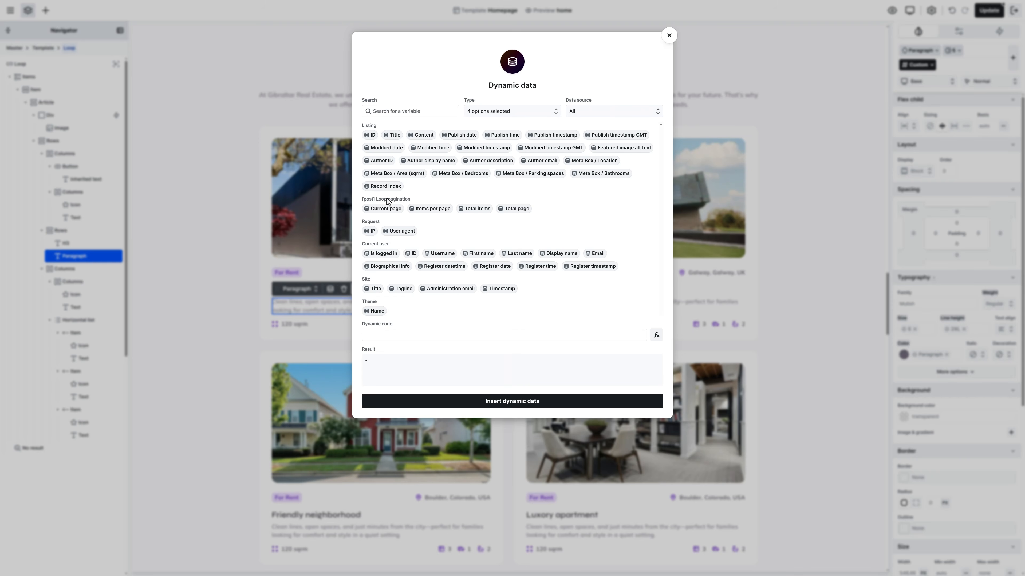
click(421, 135)
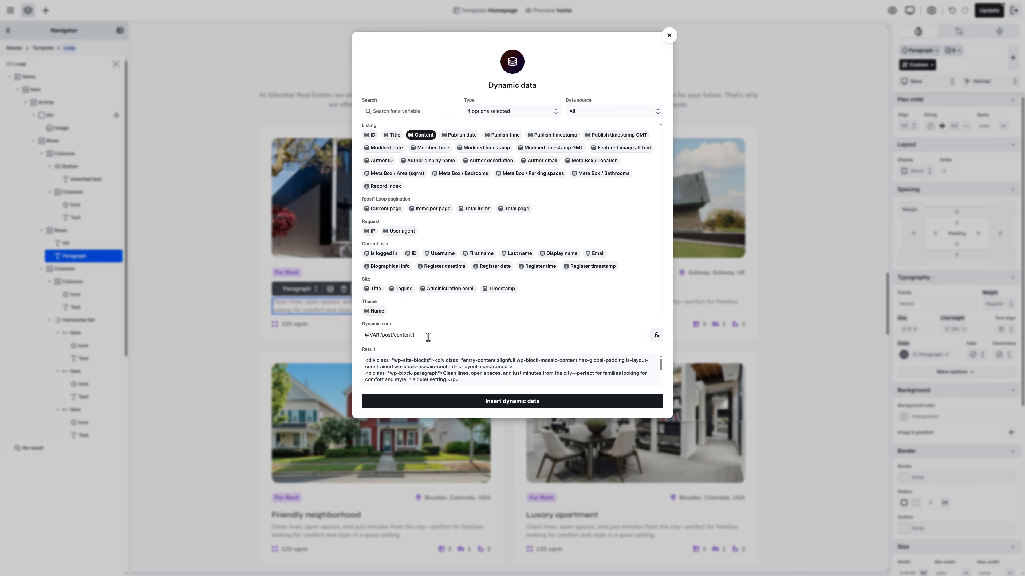
drag(428, 336, 363, 335)
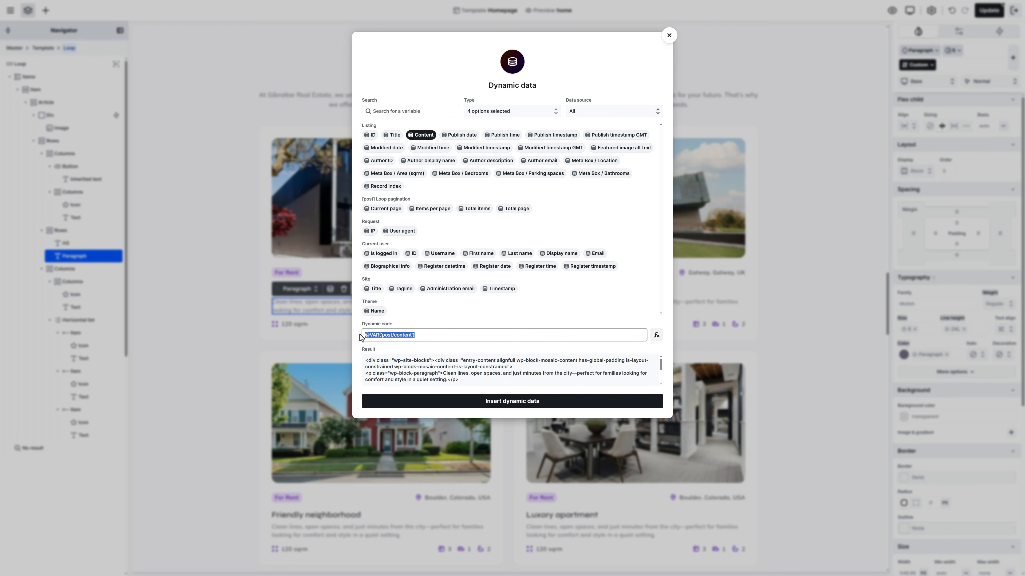
click(656, 335)
drag(662, 365, 661, 433)
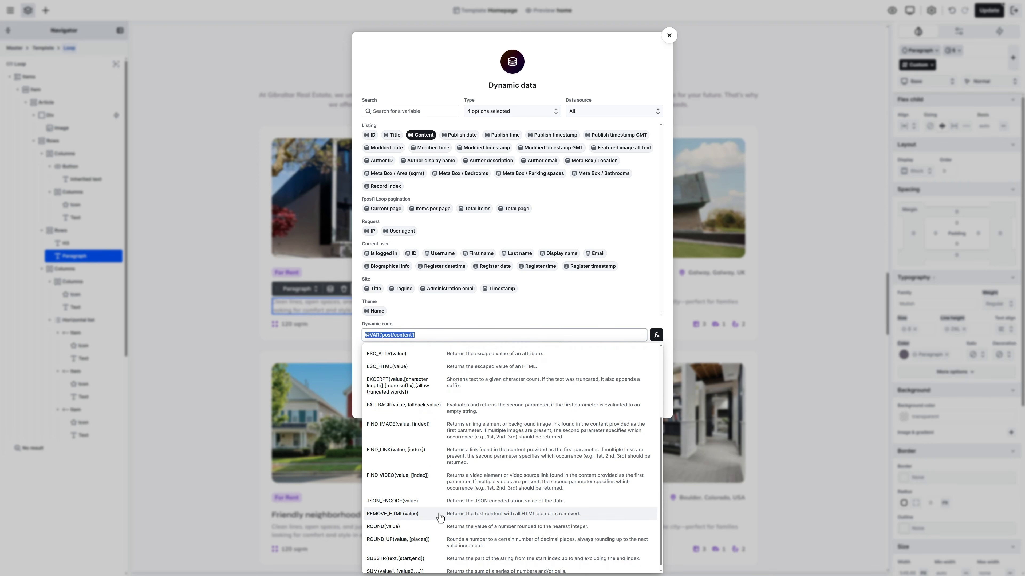
click(439, 514)
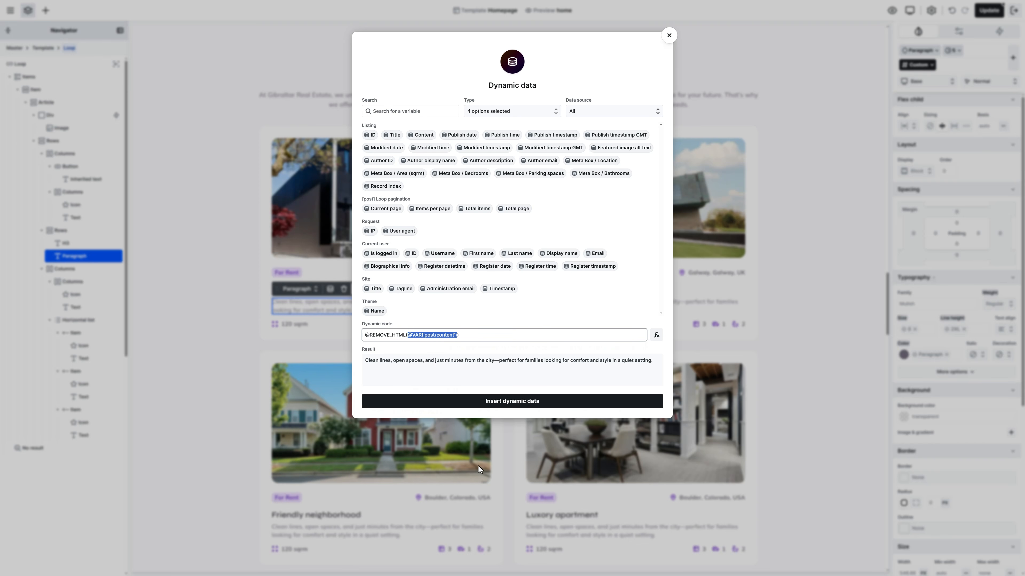
click(502, 402)
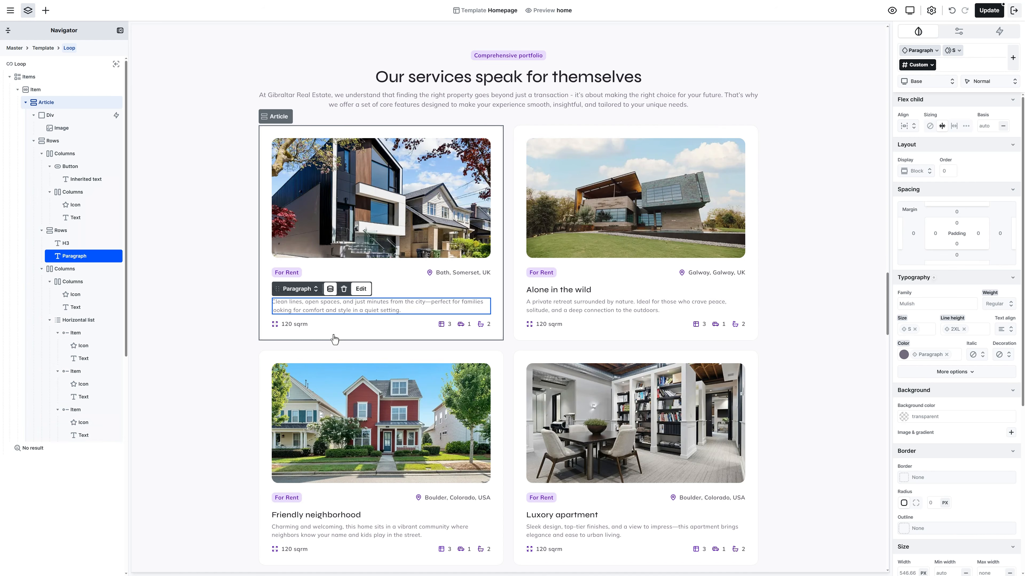
Replace the card's area text with the dynamic variable Meta Box / Area (sqrm), followed by the text "sqrm".
click(298, 325)
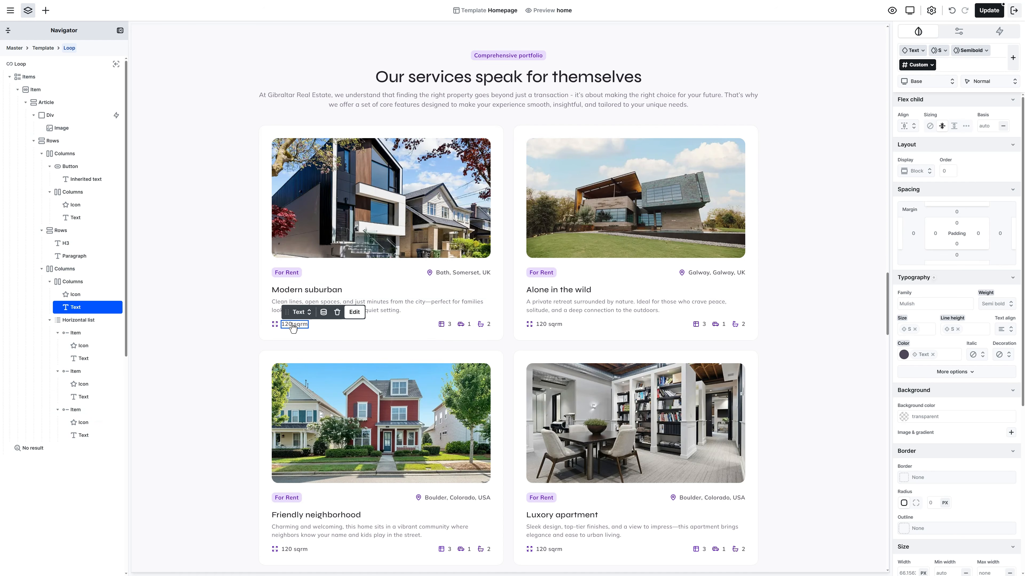
click(324, 313)
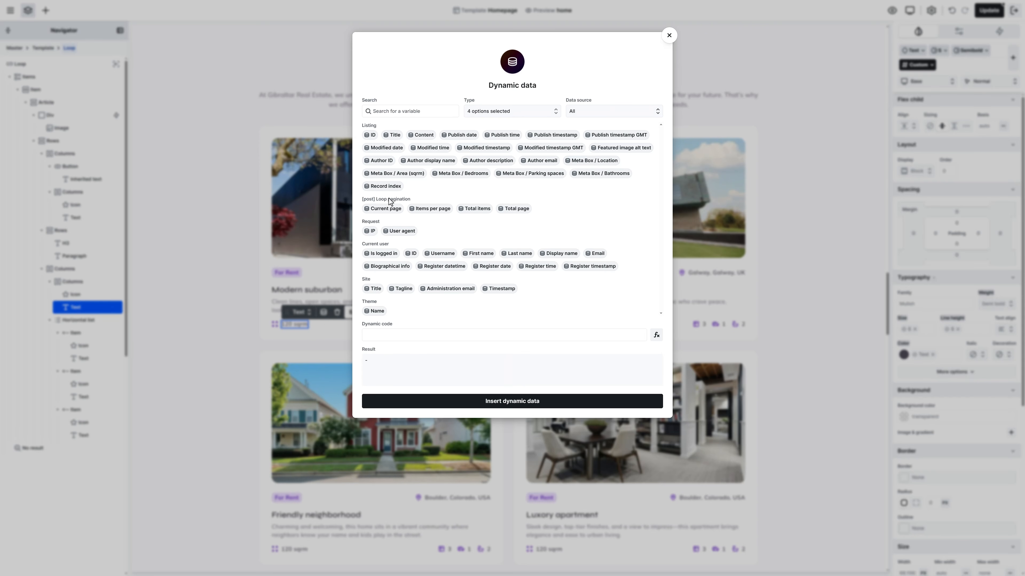
click(395, 178)
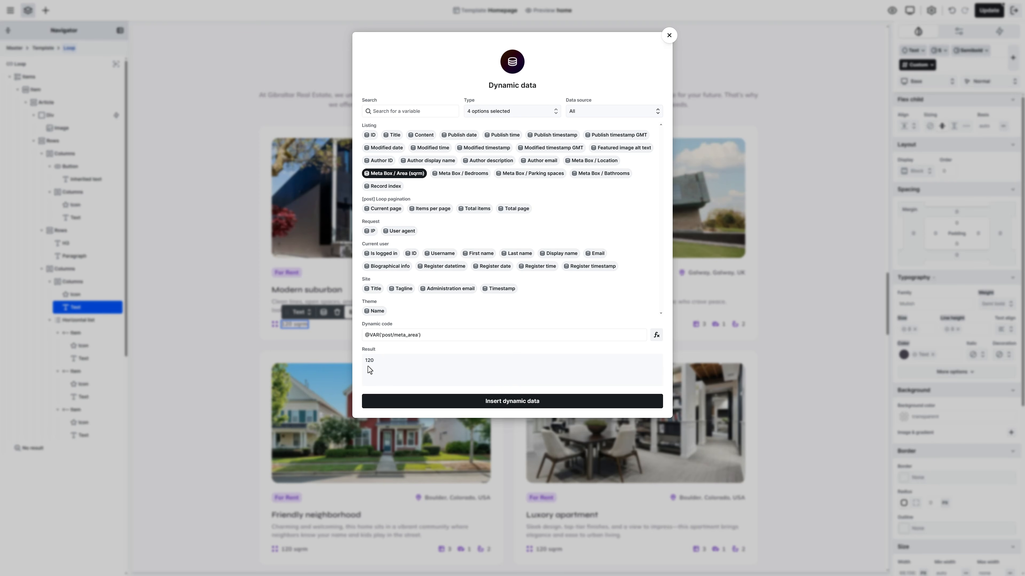
click(434, 337)
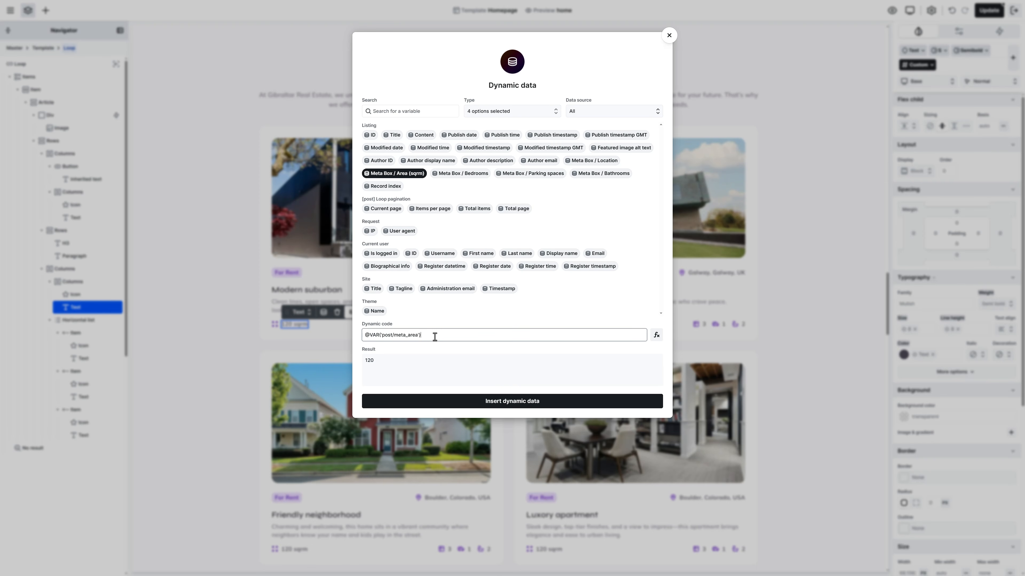
text(sqrm)
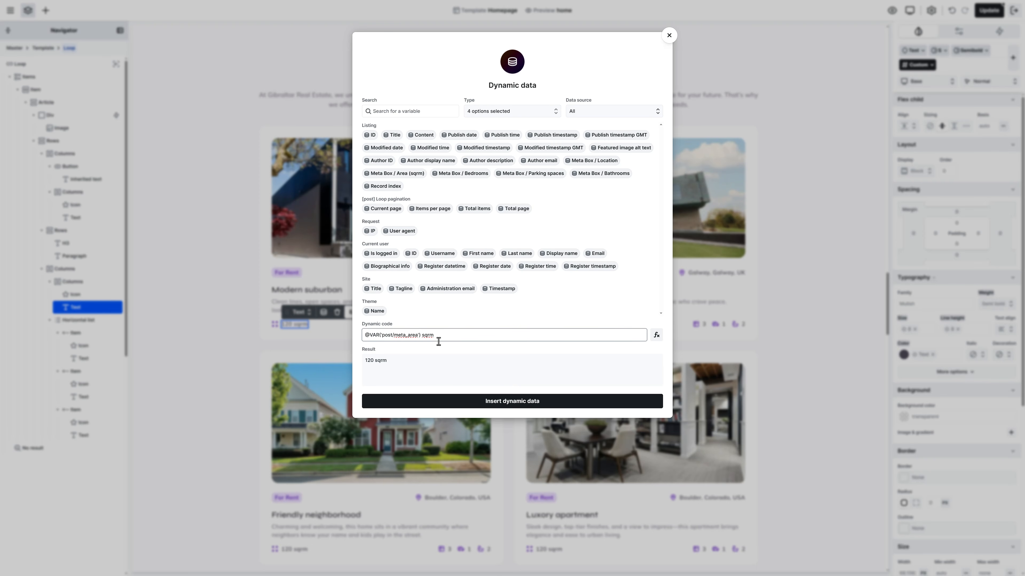
click(508, 402)
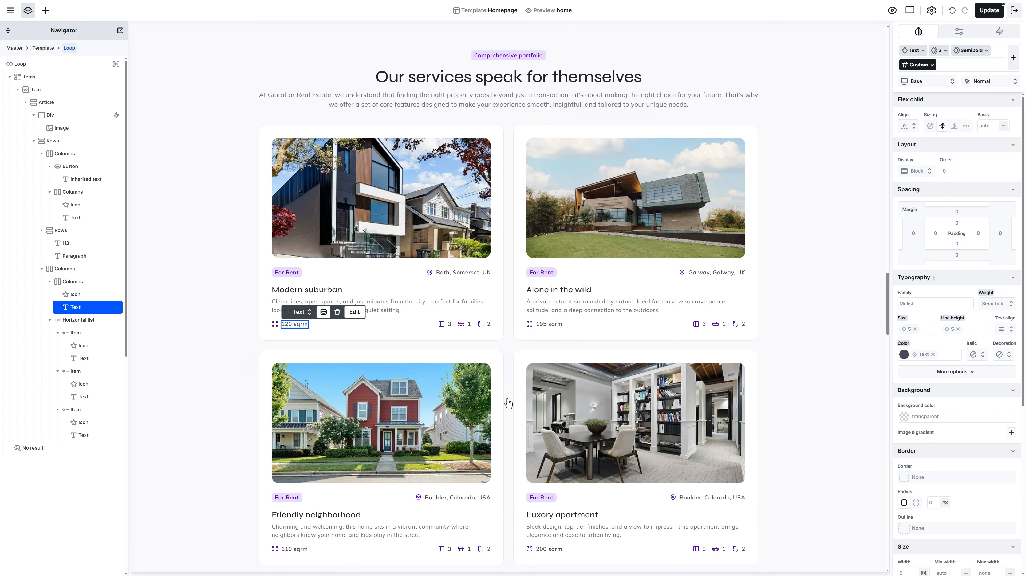
Replace the first number in the card's horizontal list with the dynamic variable Meta Box / Bedrooms.
click(449, 324)
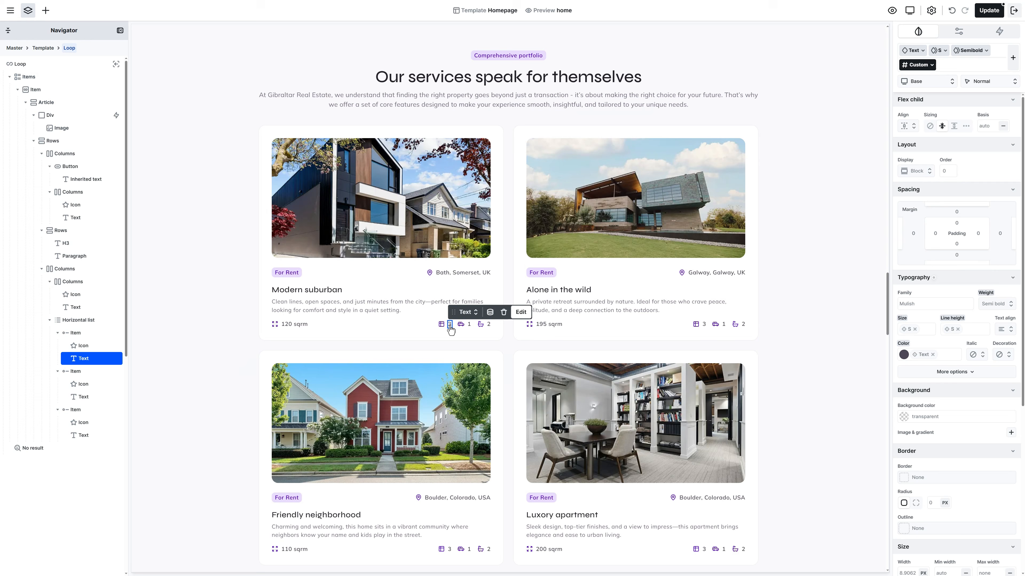
click(489, 314)
click(466, 176)
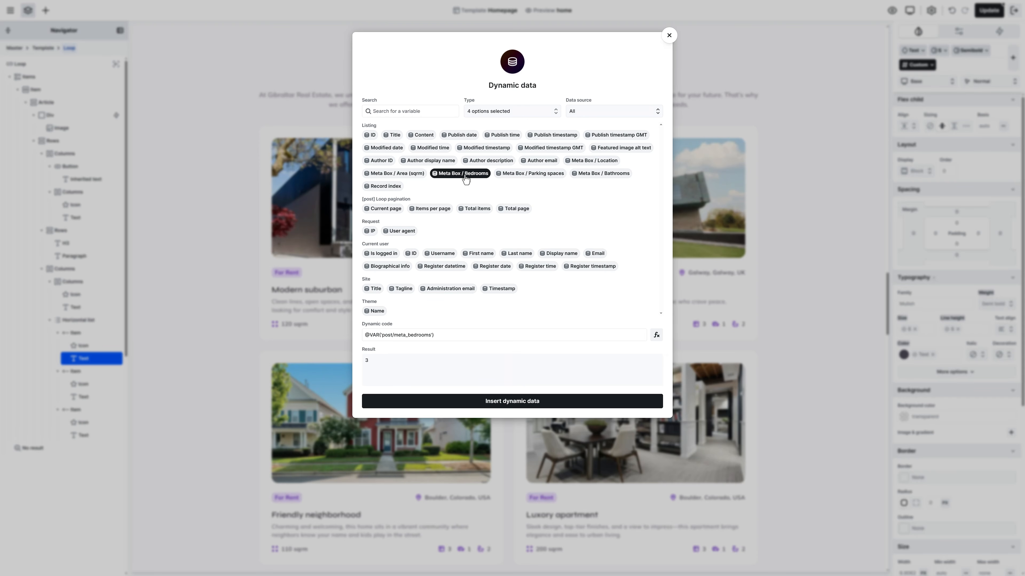
click(503, 399)
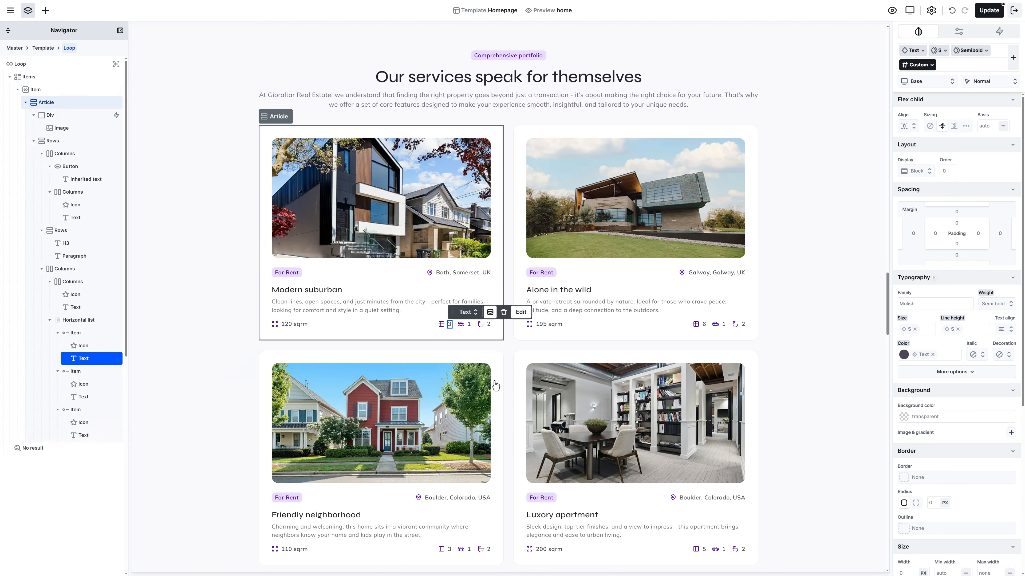
Replace the number beside the car icon with the dynamic variable Meta Box / Parking spaces.
click(469, 325)
click(508, 314)
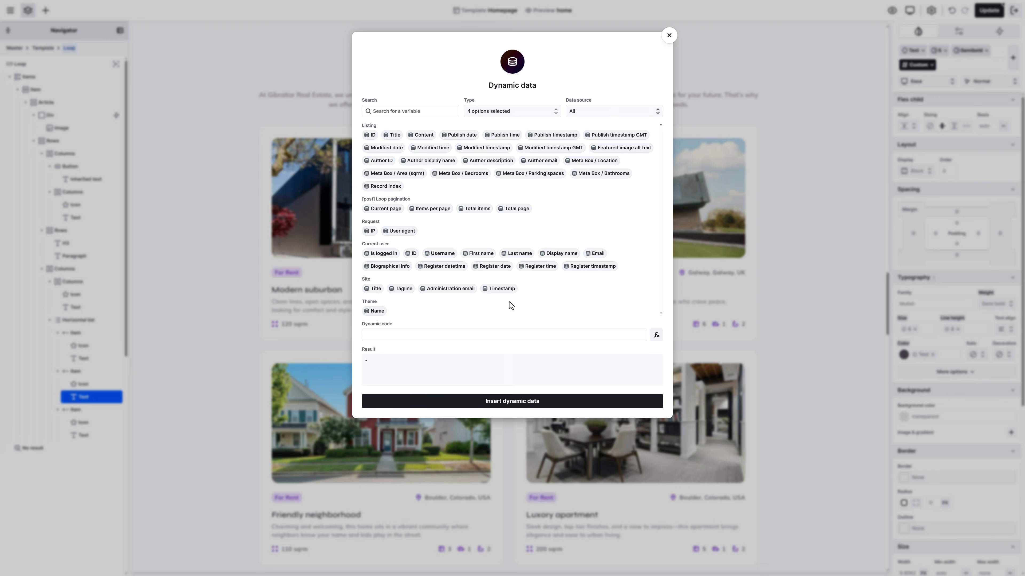
click(533, 173)
click(519, 401)
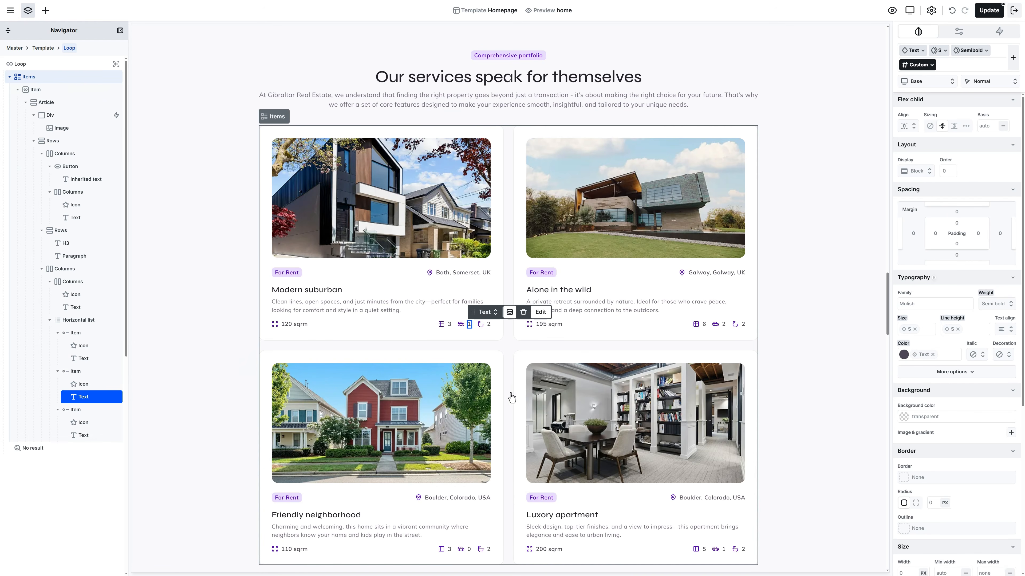
Replace the last number in the card's horizontal list with the dynamic variable Meta Box / Bathrooms and deselect the text.
click(489, 325)
click(527, 314)
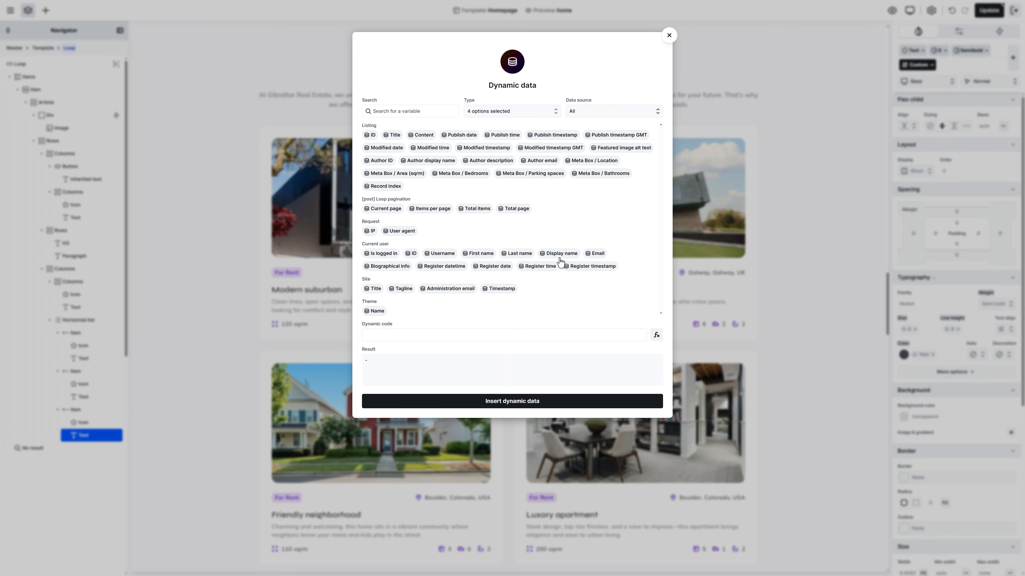
click(602, 174)
click(518, 400)
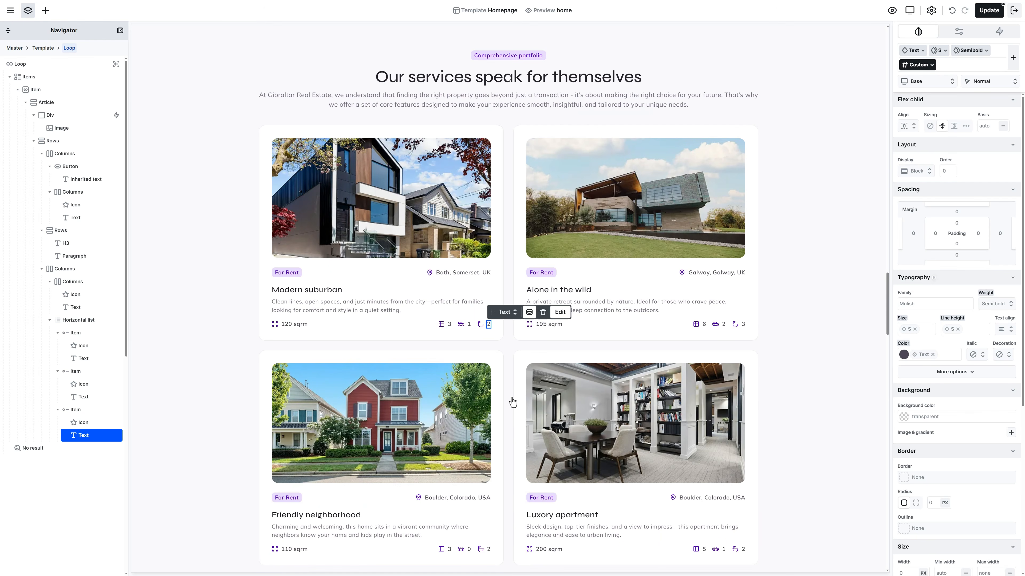
key(Escape)
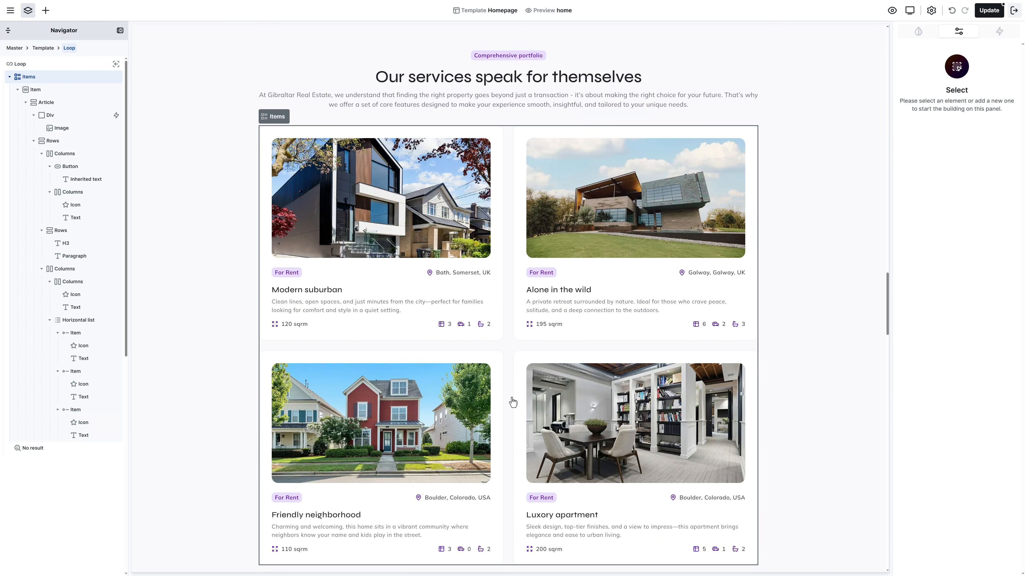